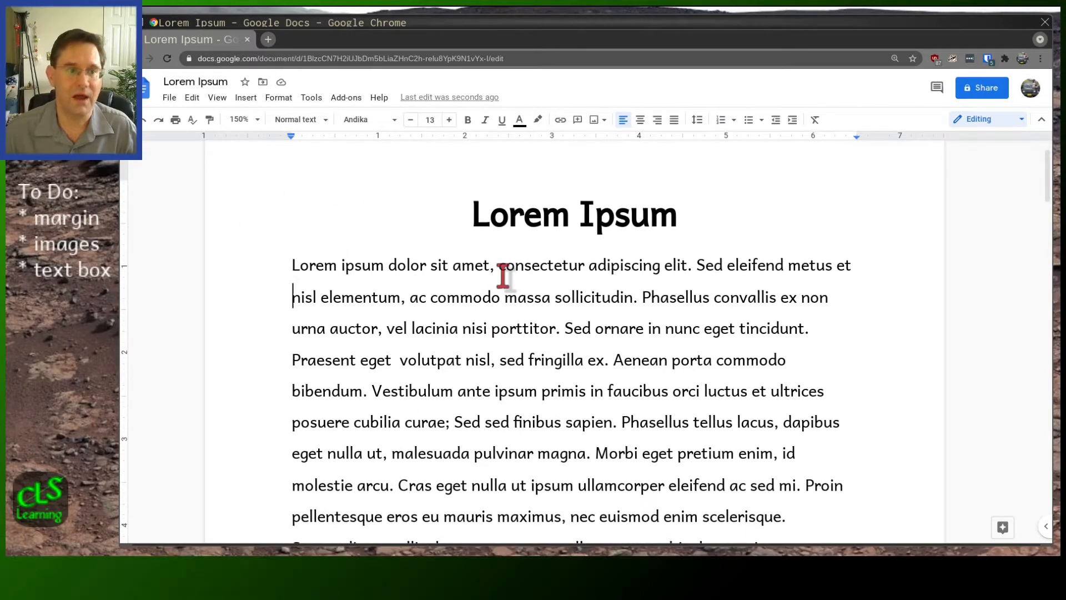
- Examine the font and size of the opening body text and look over the page layout under the title
scroll(503, 273, "up", 1)
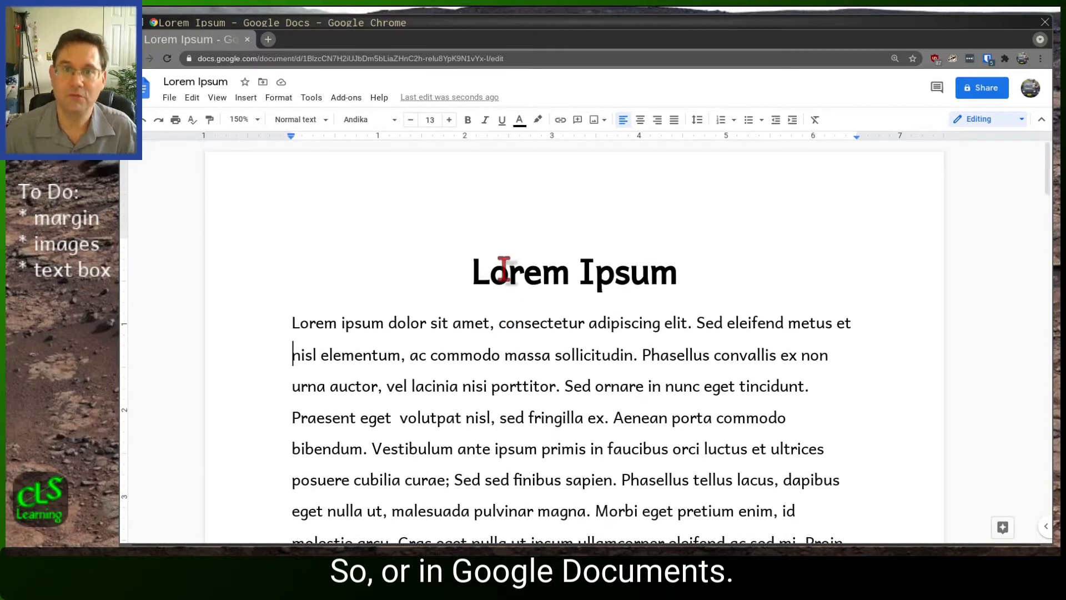
scroll(528, 307, "down", 1)
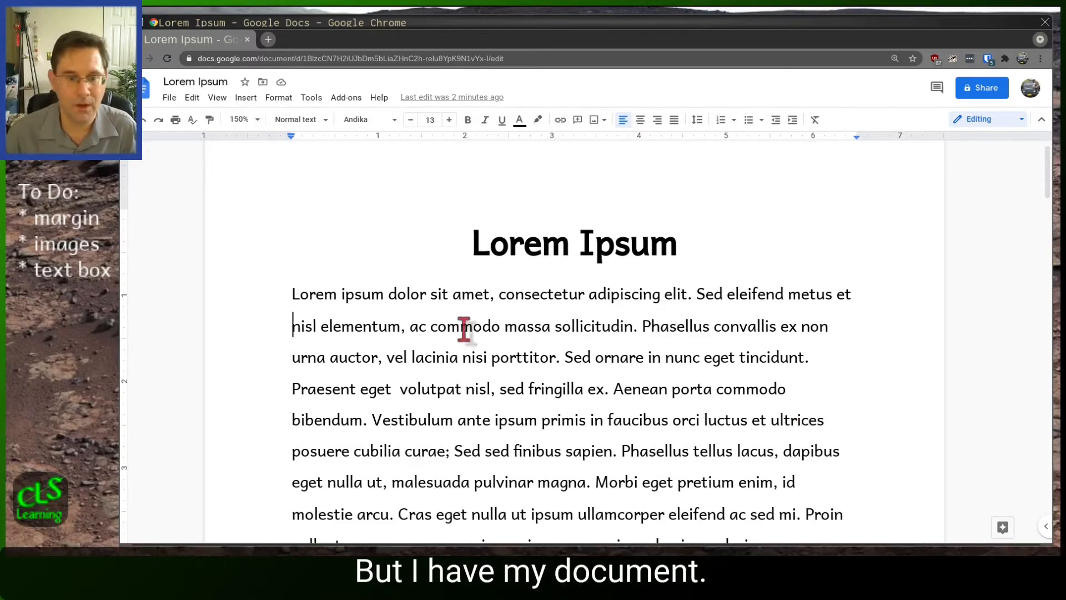
left_click_drag(307, 295, 585, 294)
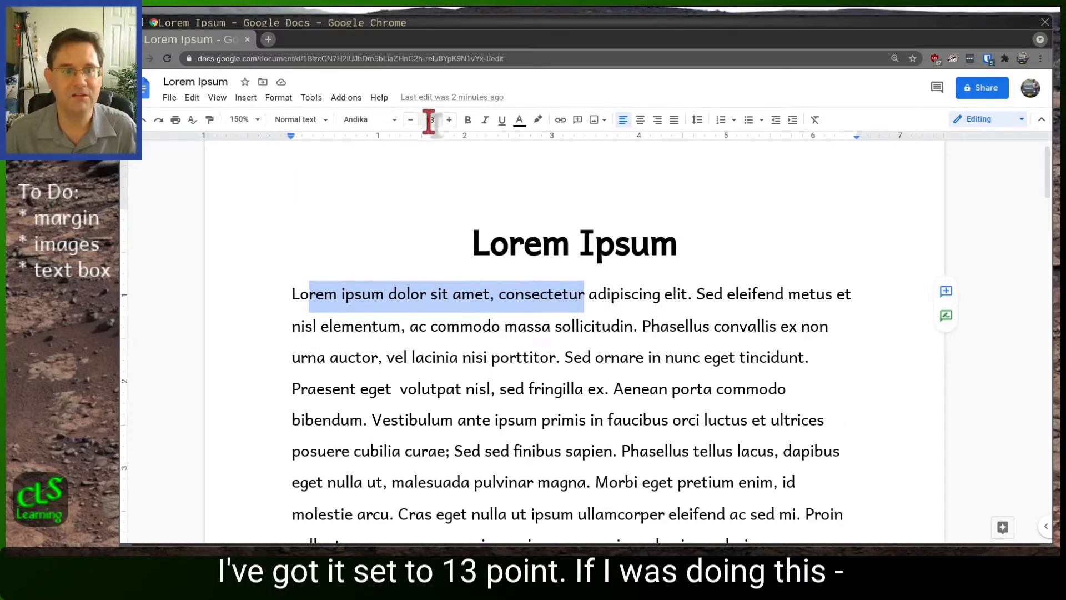
left_click(591, 356)
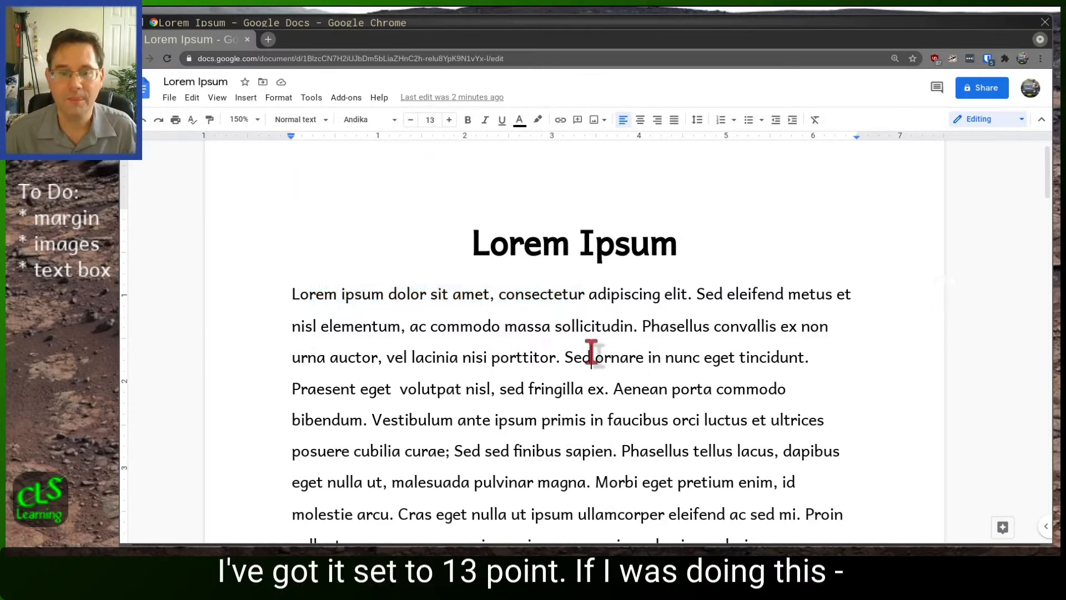
scroll(638, 294, "down", 8)
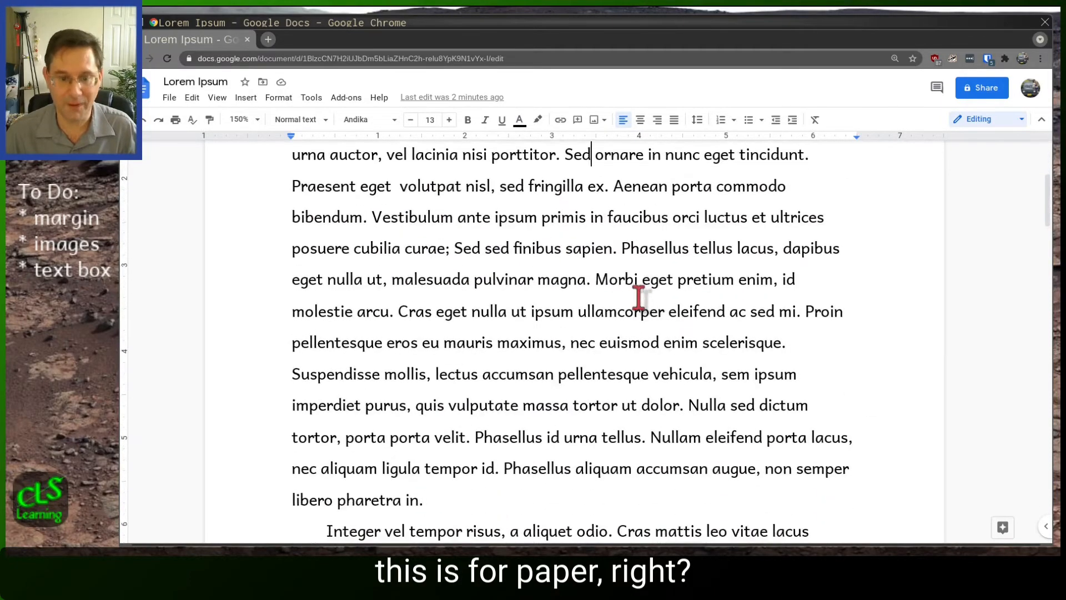
scroll(638, 294, "up", 10)
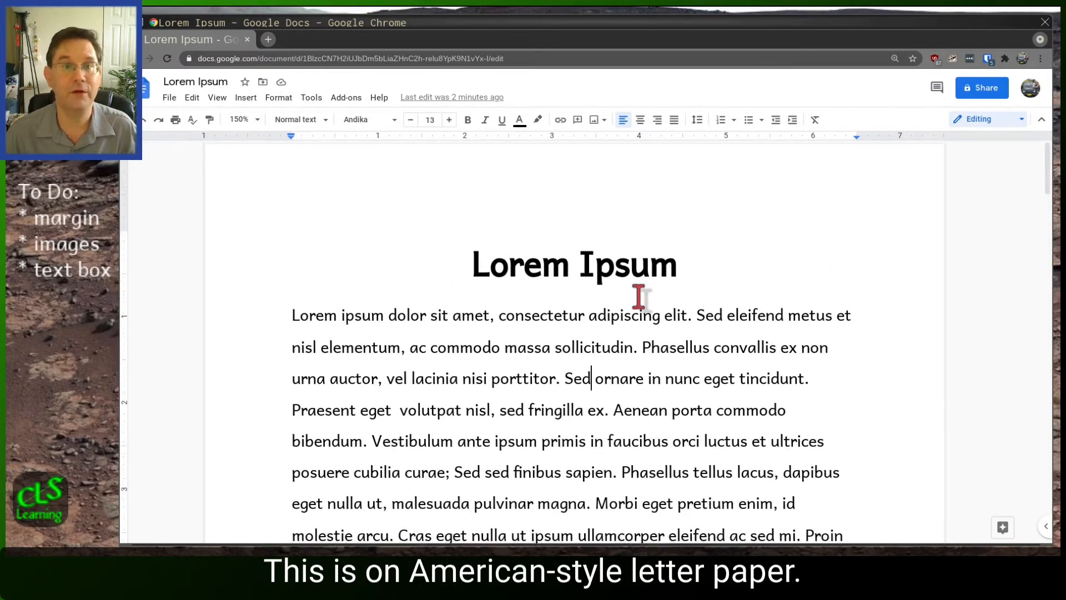
scroll(638, 291, "down", 2)
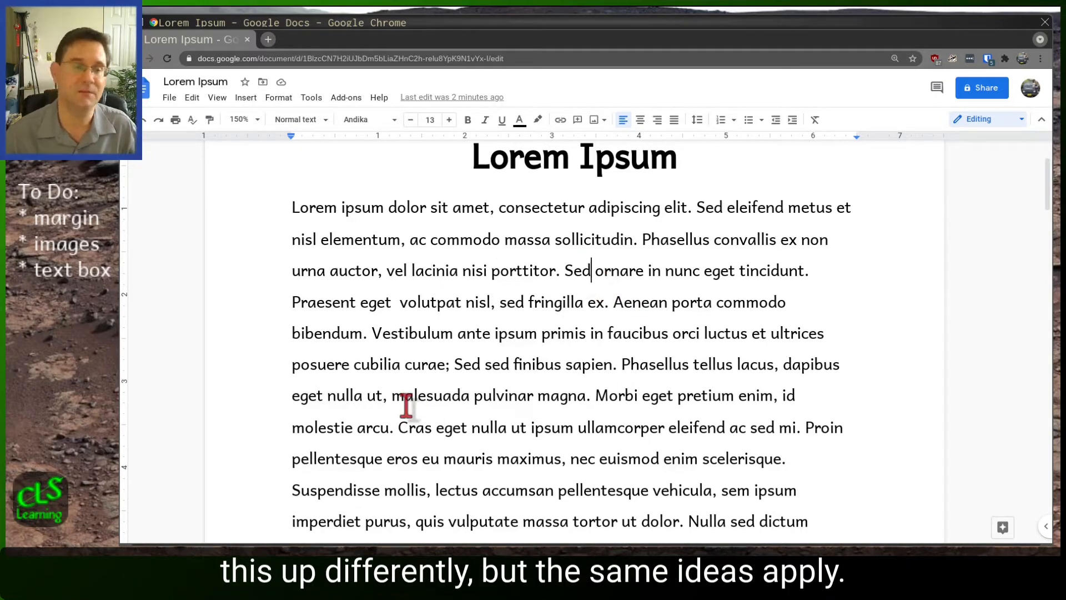
scroll(534, 291, "up", 2)
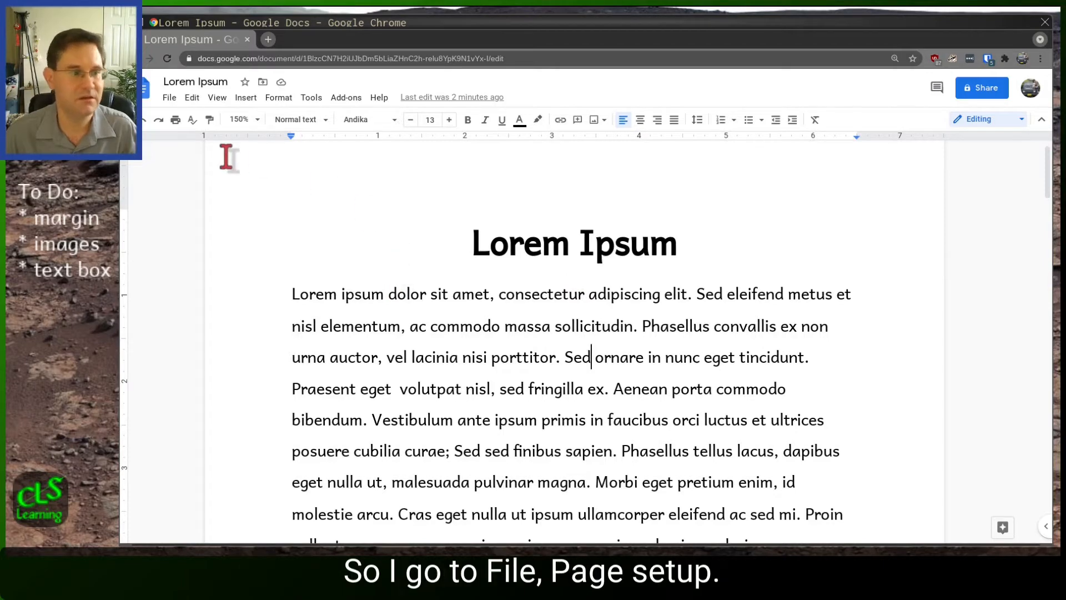
- Set the page margins for the whole document to 0.5 inches left and 2 inches right
left_click(169, 97)
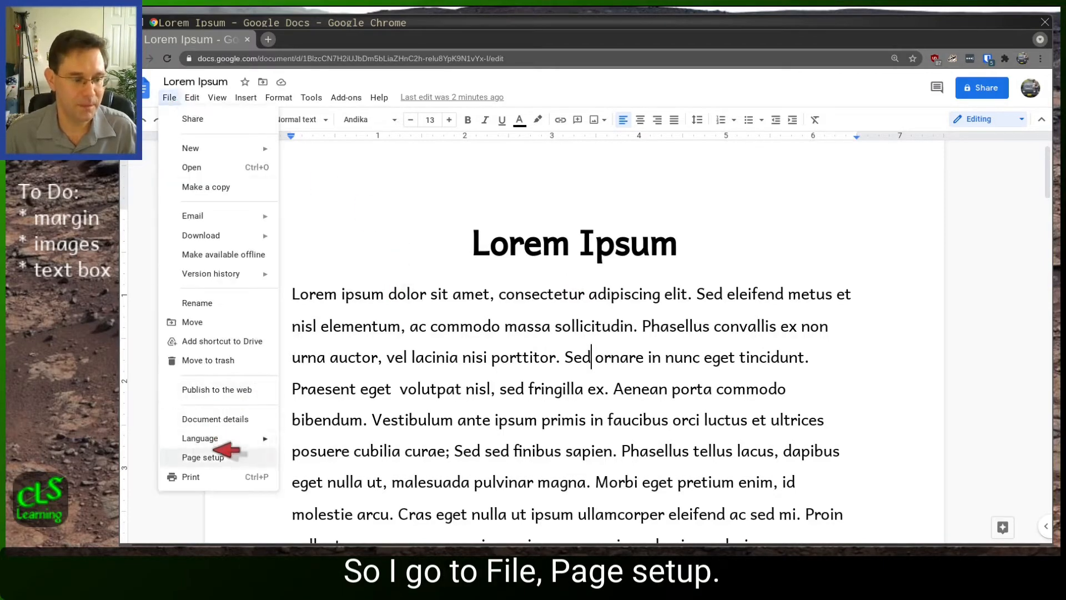
left_click(214, 457)
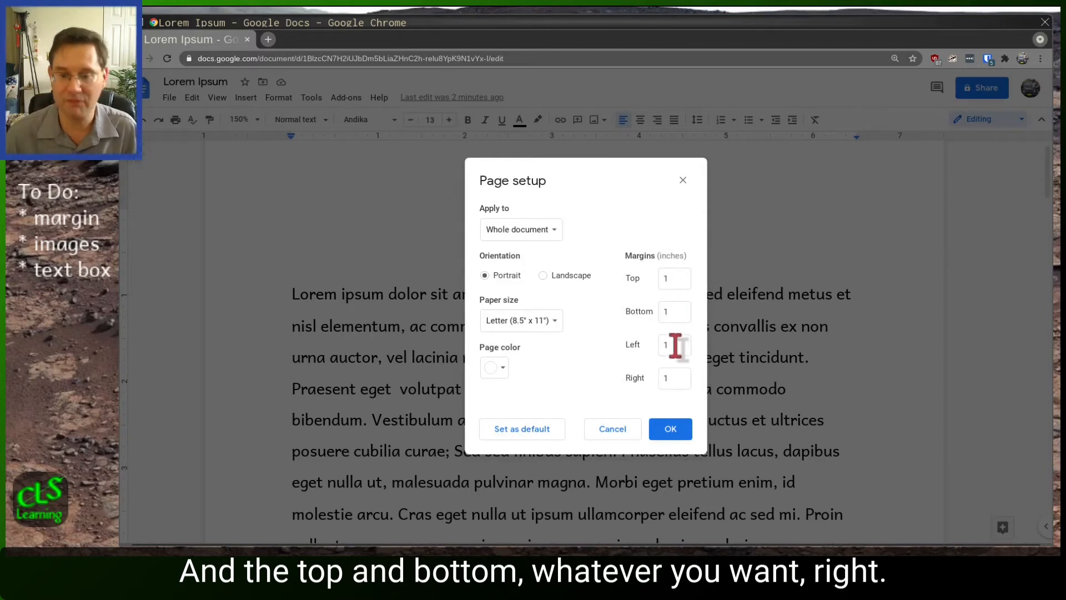
left_click(674, 346)
key("BackSpace")
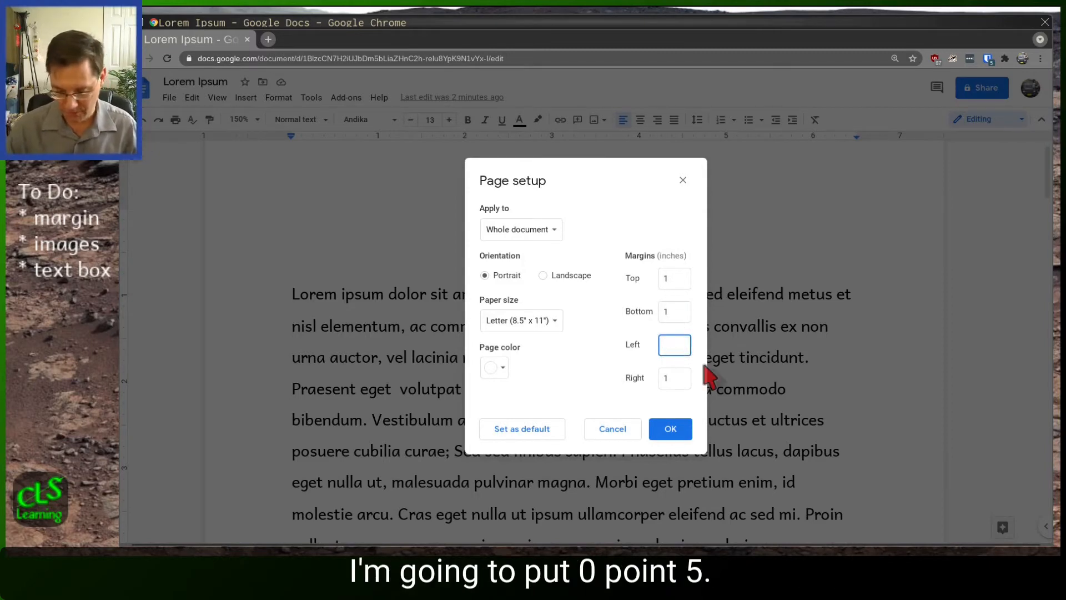
type("0.5")
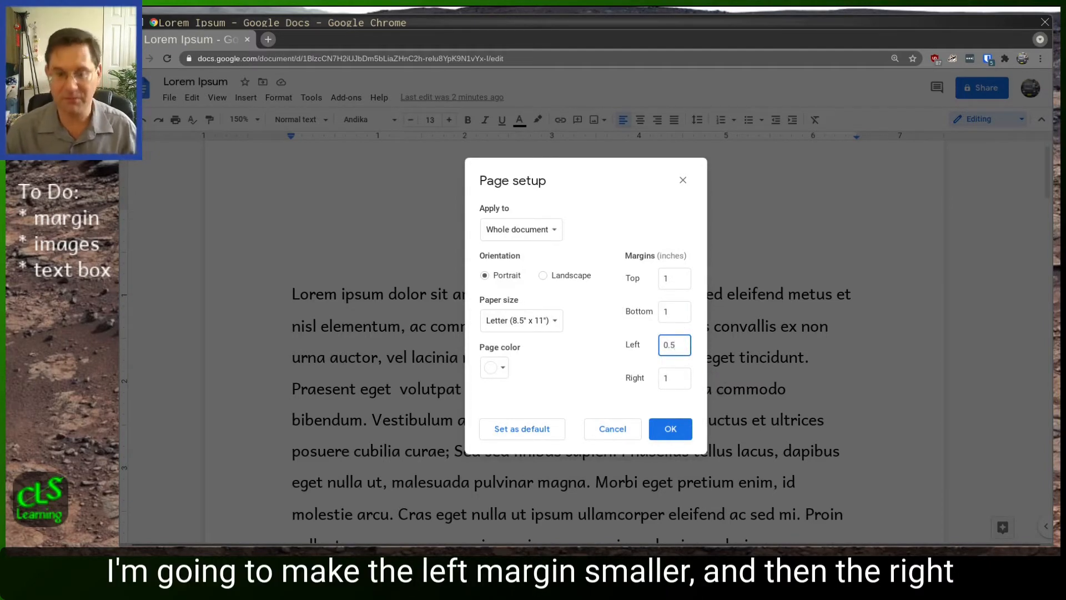
key("Tab")
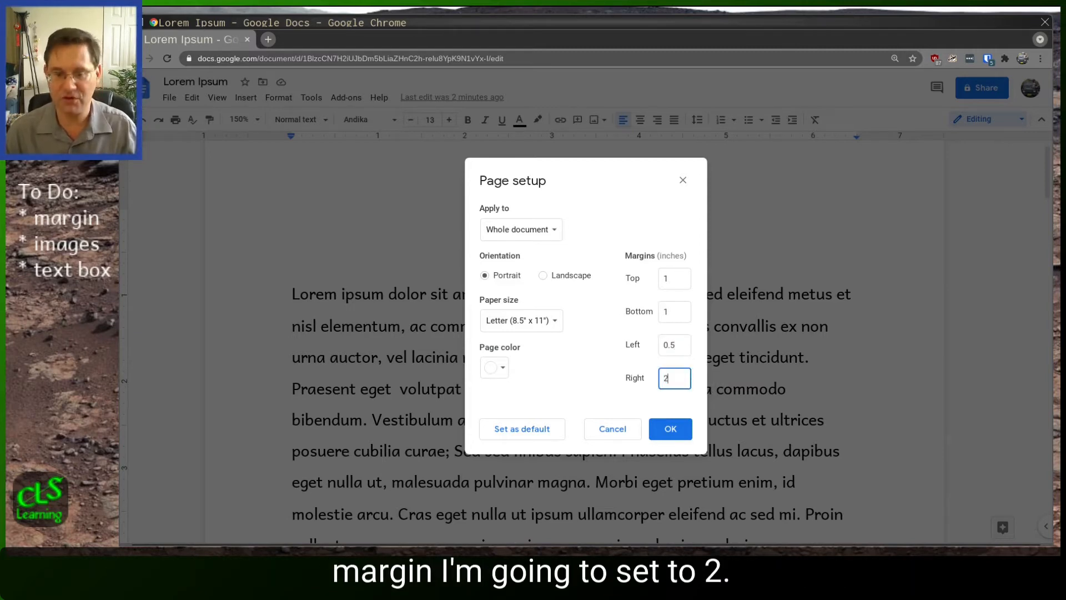
left_click(684, 425)
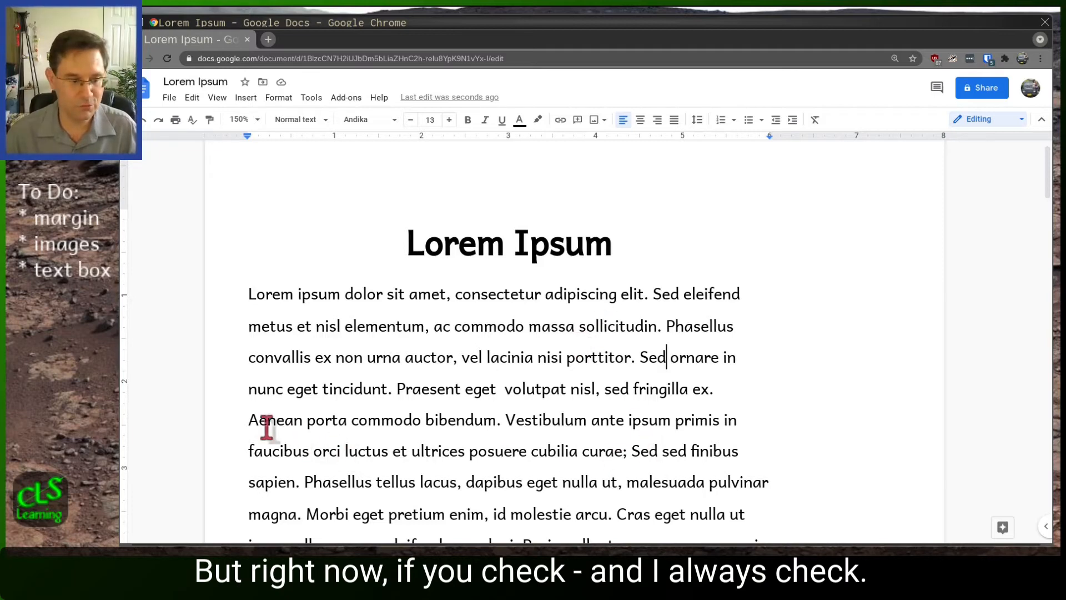
- Check the character count of the body line beginning "Aenean porta commodo bibendum"
left_click_drag(250, 424, 743, 428)
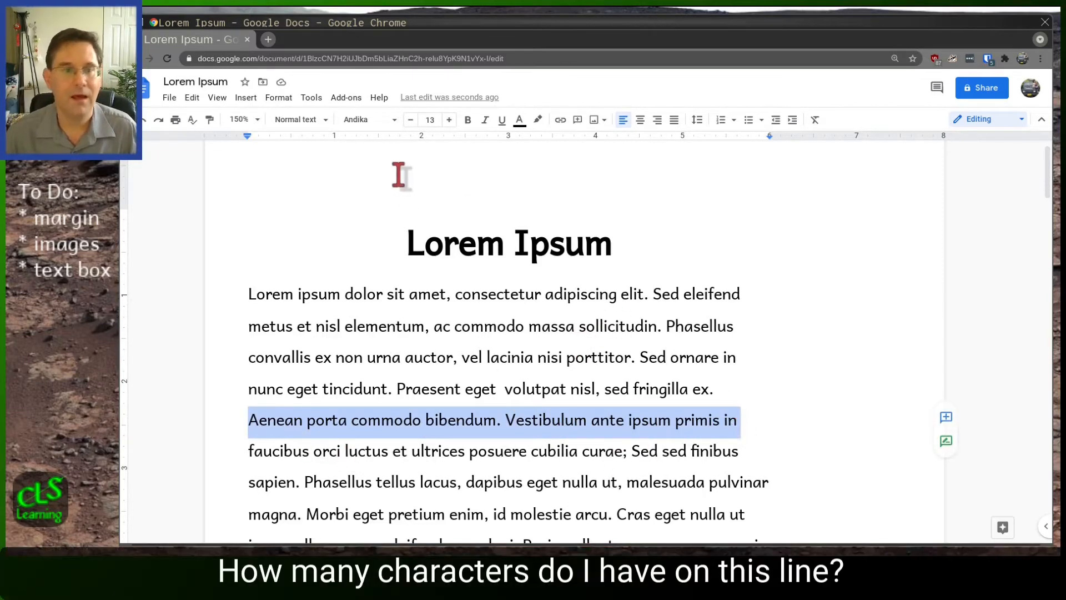
left_click(311, 98)
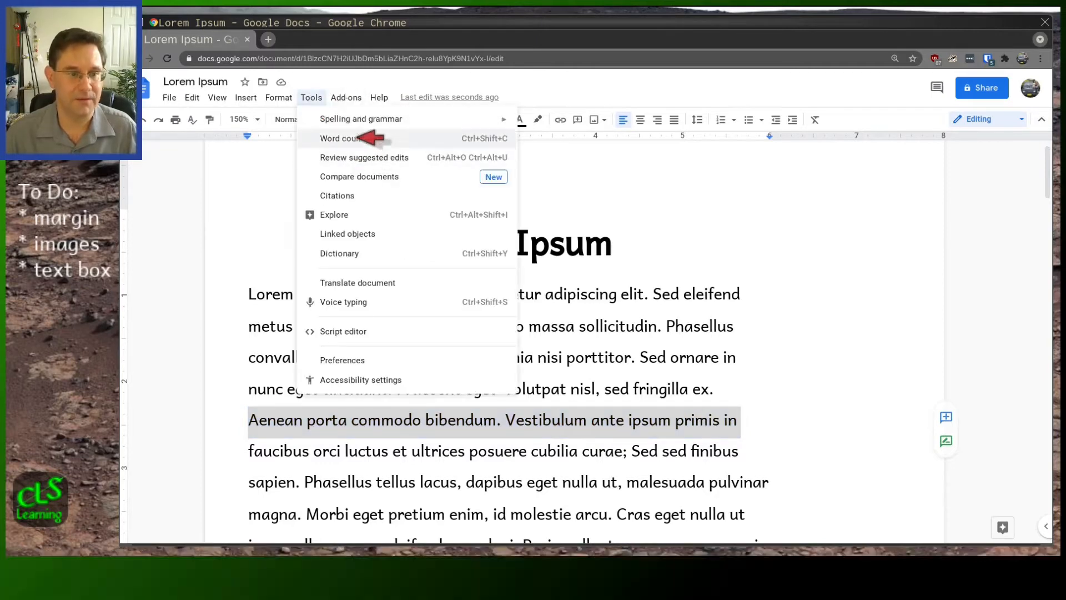
left_click(348, 138)
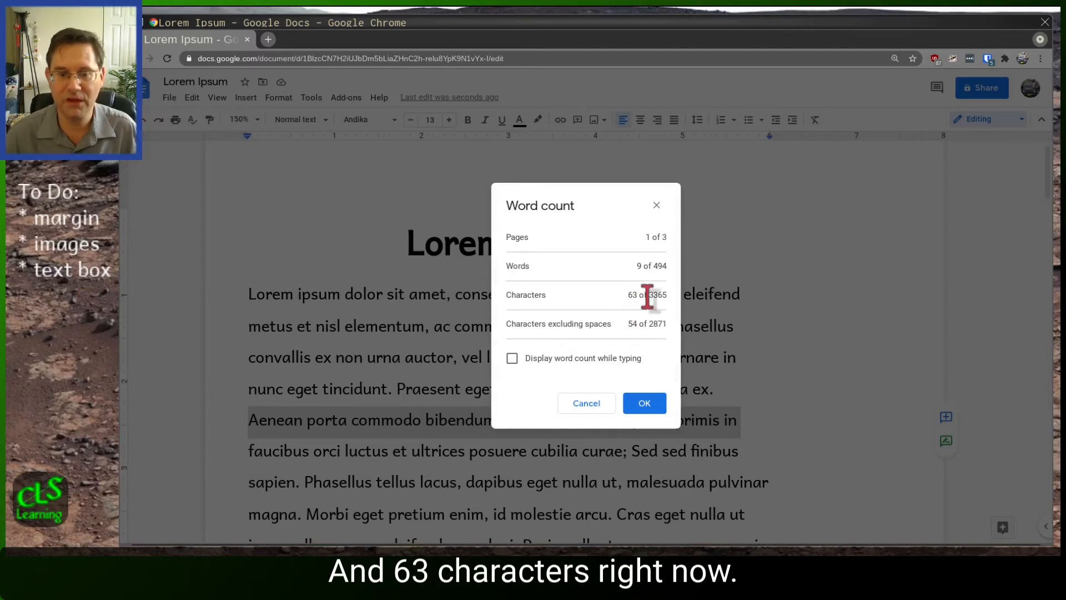
left_click(656, 406)
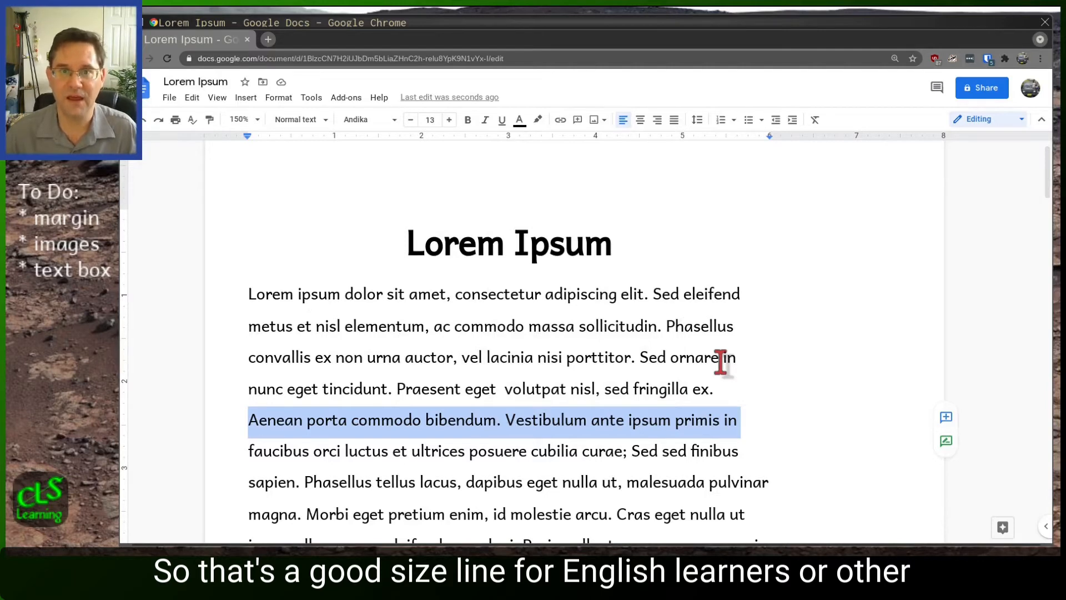
- Insert the first mouse picture from the Drive images folder before the word "ornare" in the third body line
left_click(671, 360)
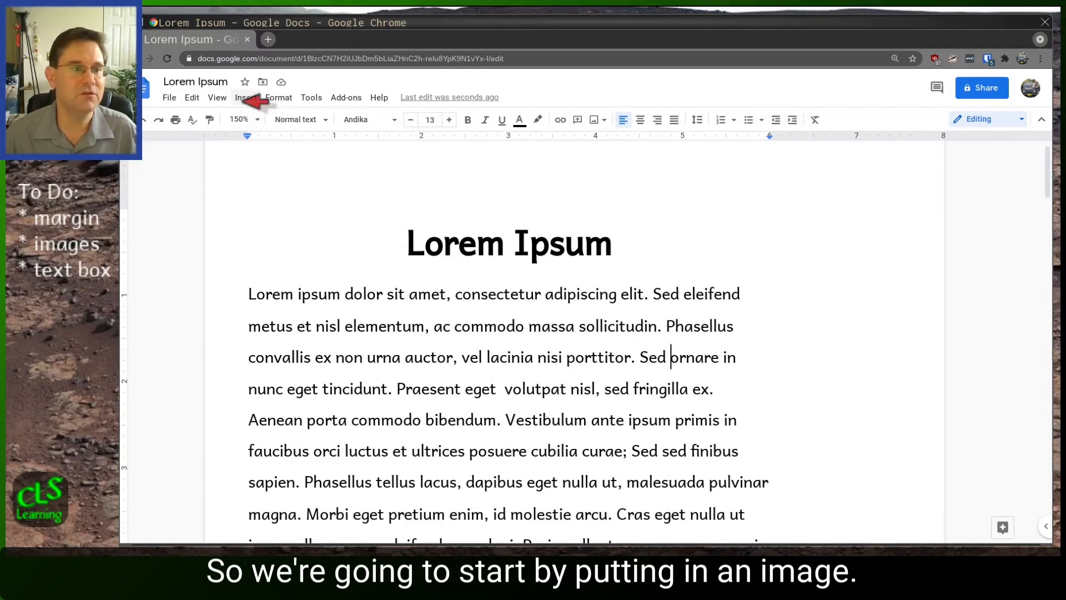
left_click(247, 99)
mouse_move(275, 119)
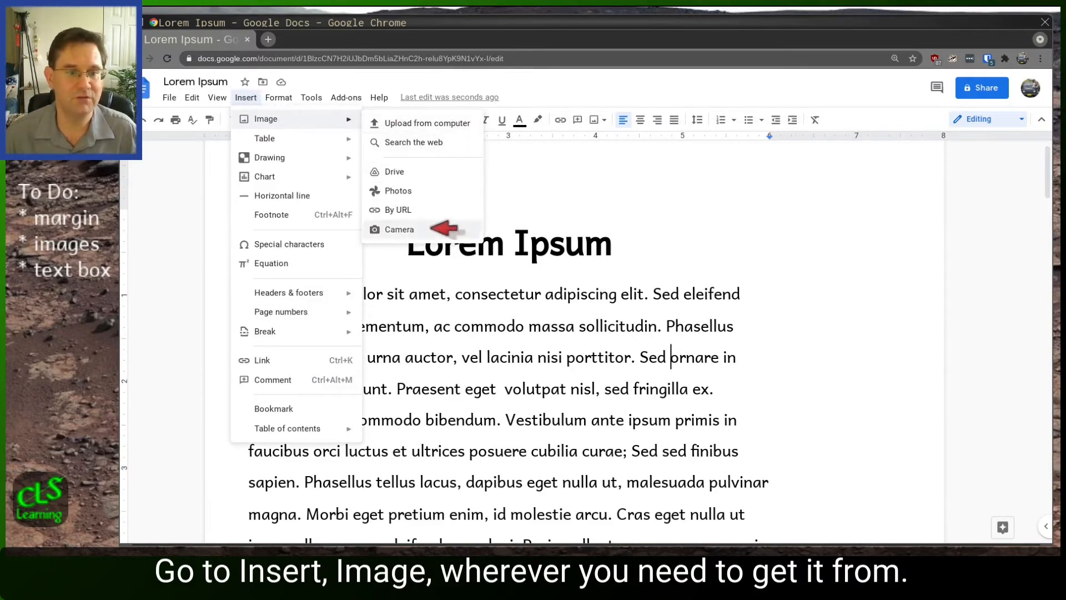
left_click(430, 172)
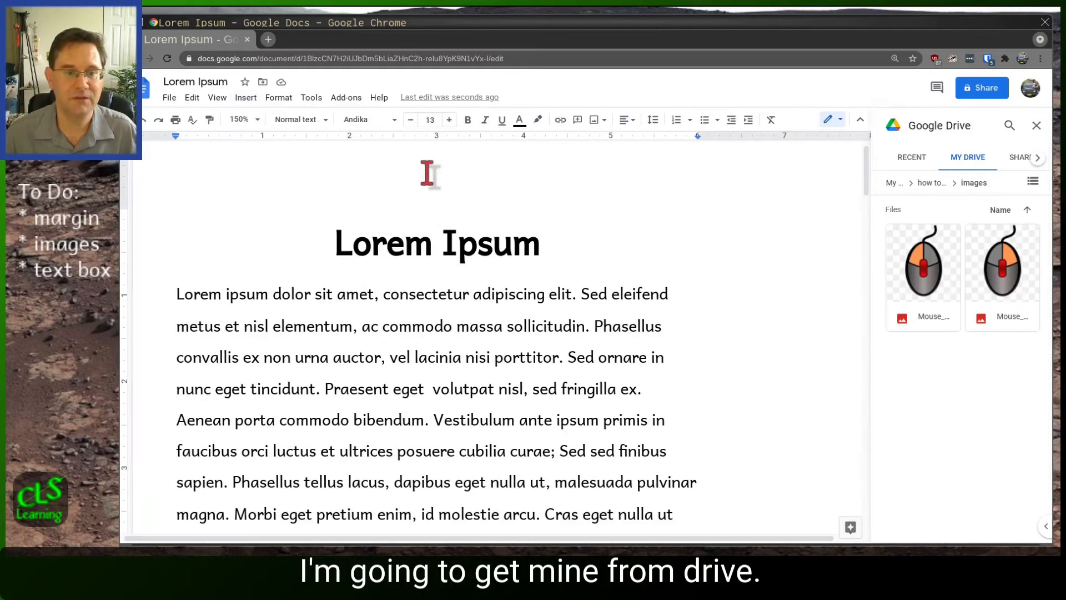
left_click(944, 275)
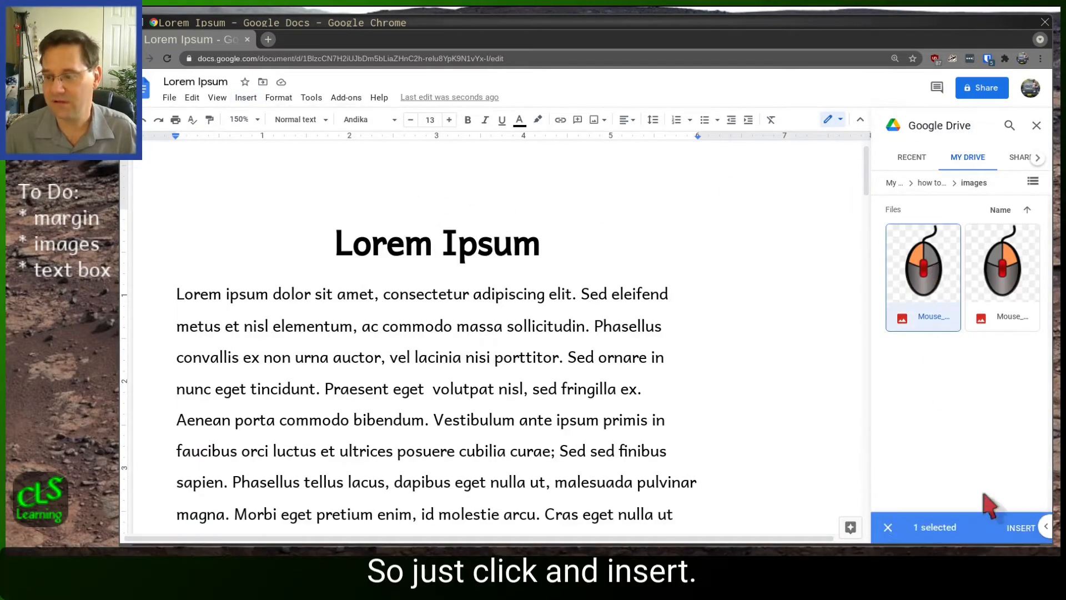
left_click(1015, 528)
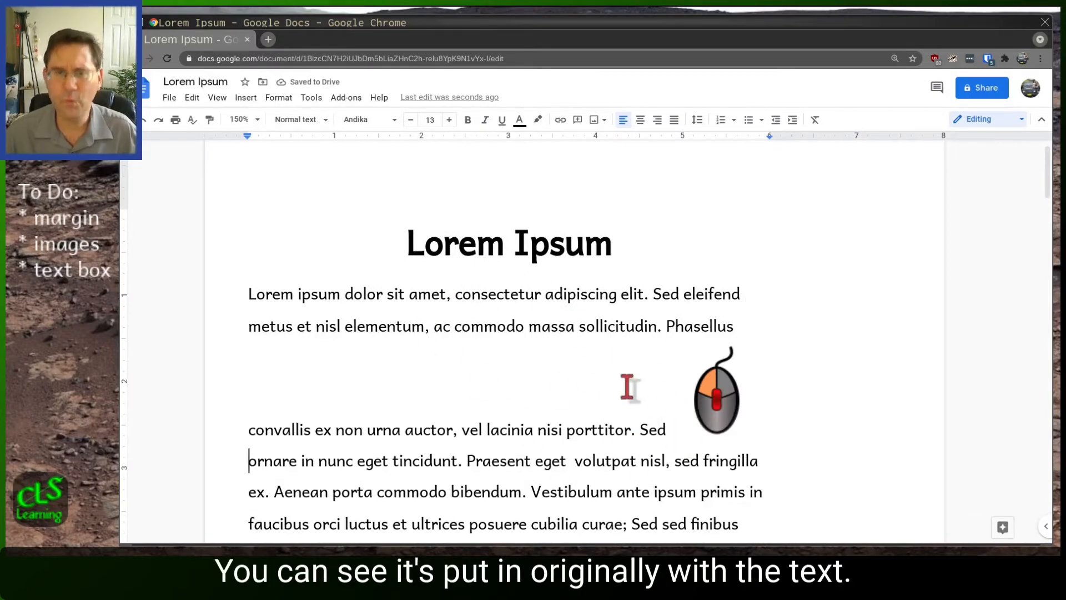
- Wrap text around the mouse picture and move it into the wide right page margin beside the opening lines
left_click(714, 437)
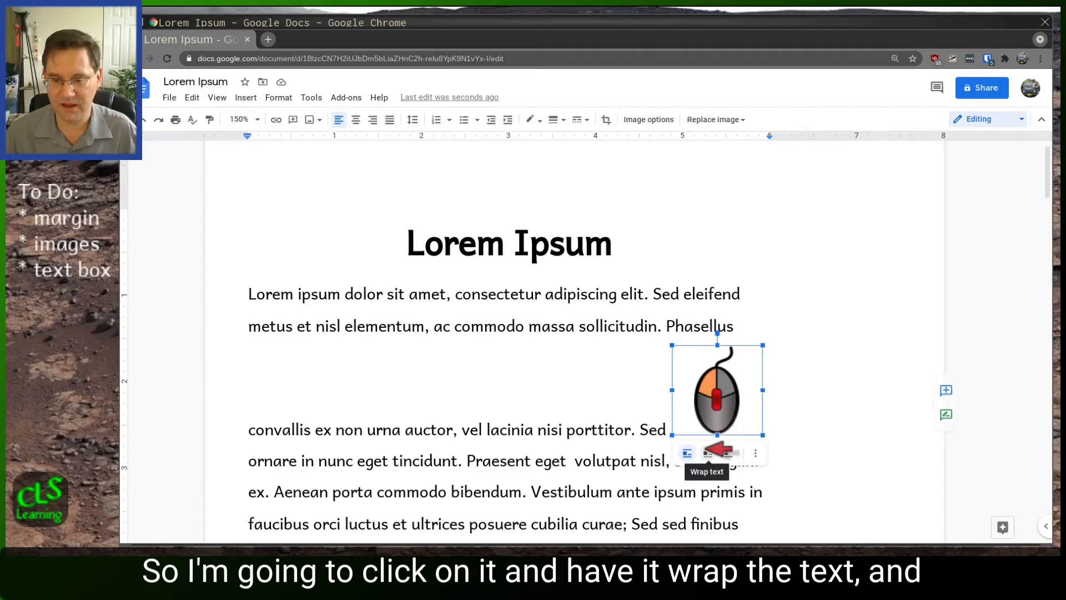
left_click(707, 453)
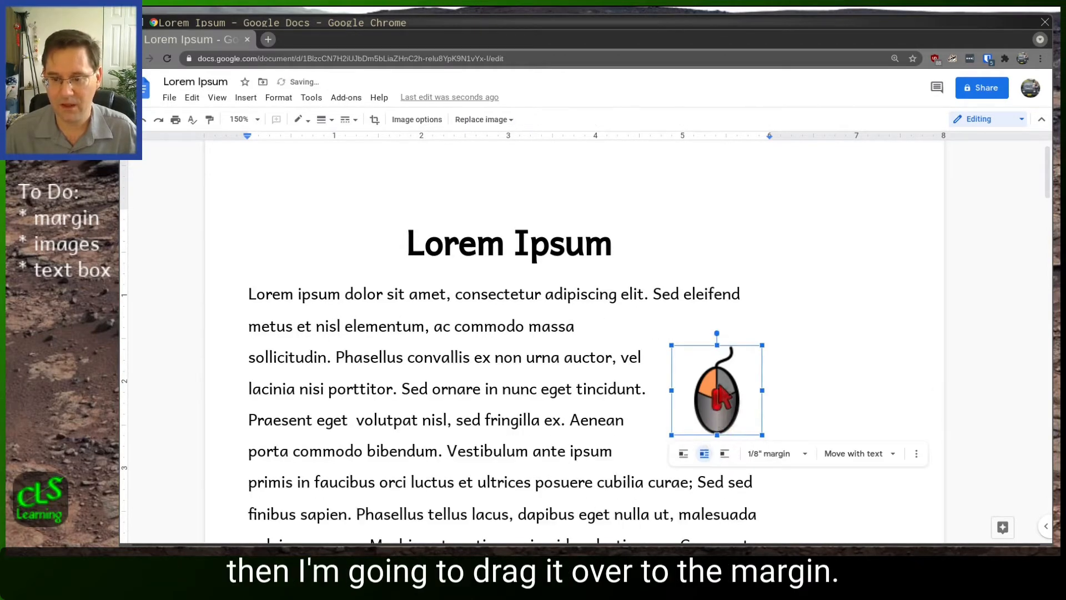
left_click_drag(719, 382, 871, 324)
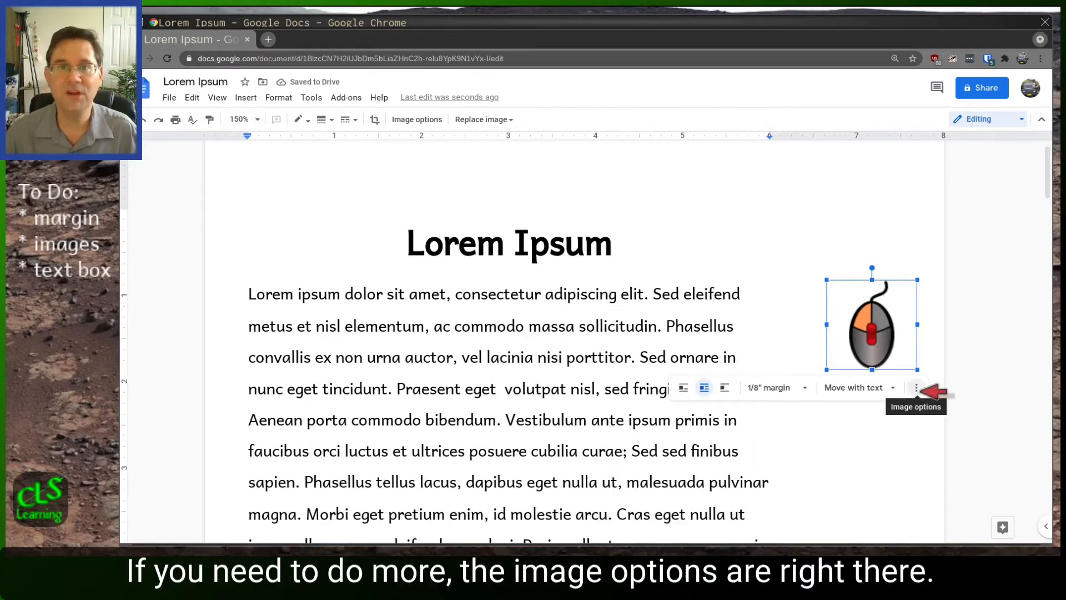
left_click(917, 388)
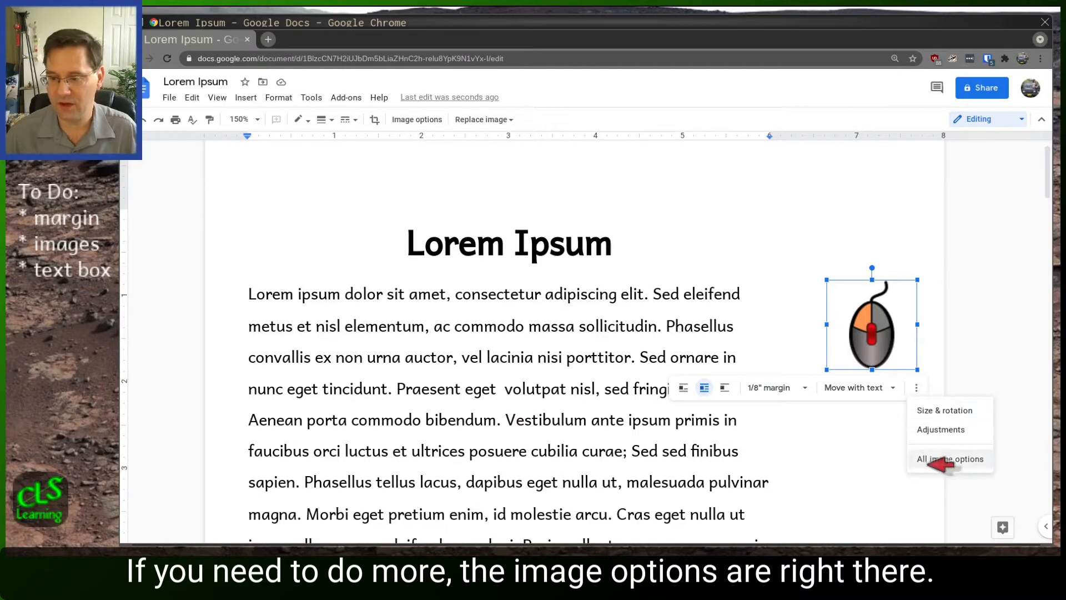
left_click(818, 448)
left_click_drag(880, 327, 860, 333)
left_click(675, 333)
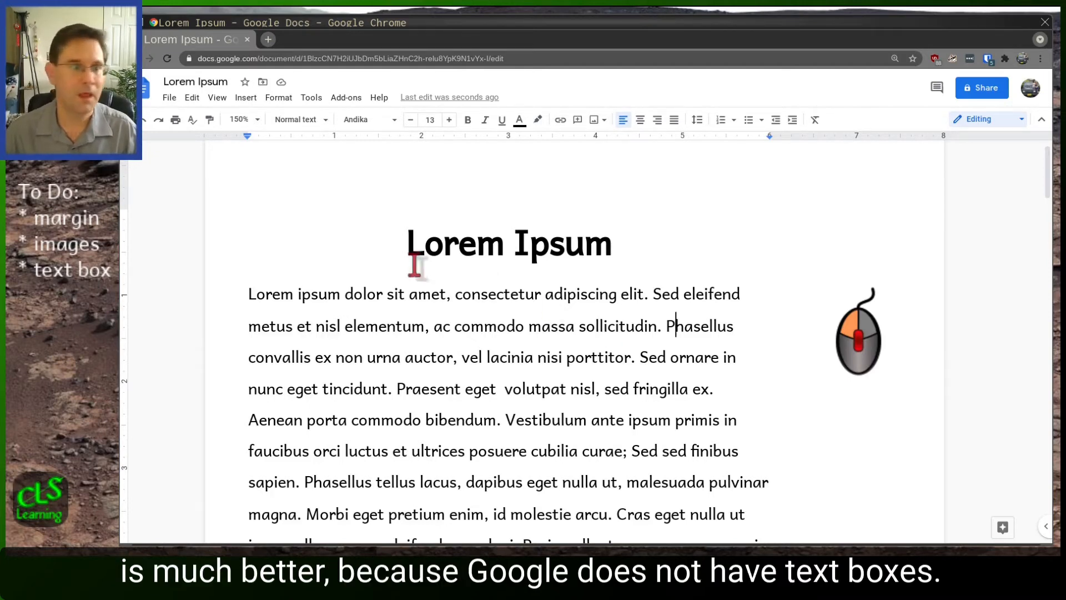
- Start a new drawing and draw a text box about 1.7 inches wide and 0.4 inches tall in its upper-left corner
left_click(246, 97)
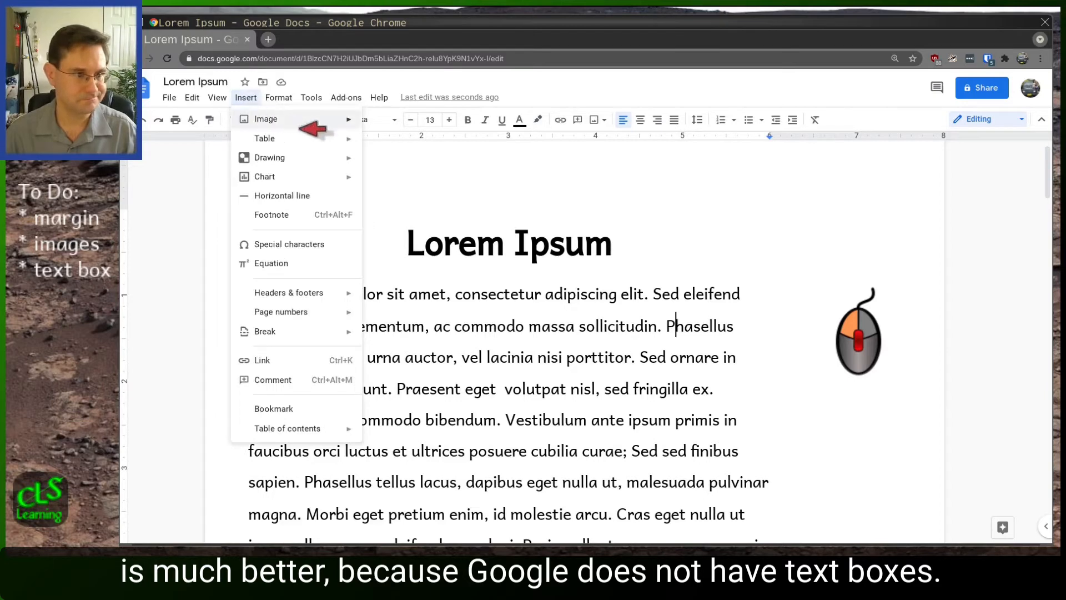
mouse_move(308, 138)
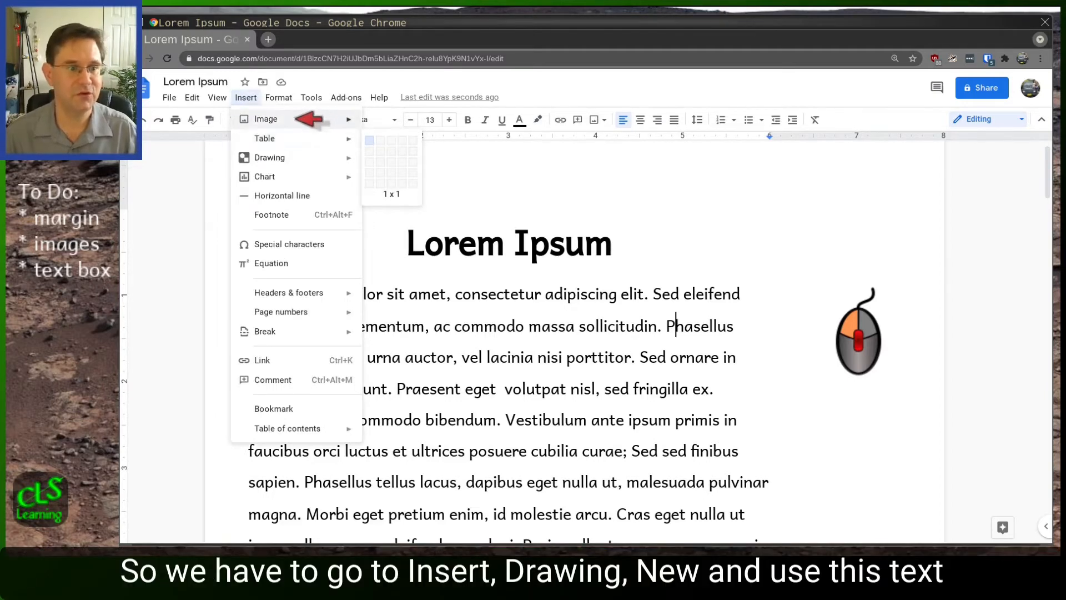
mouse_move(292, 157)
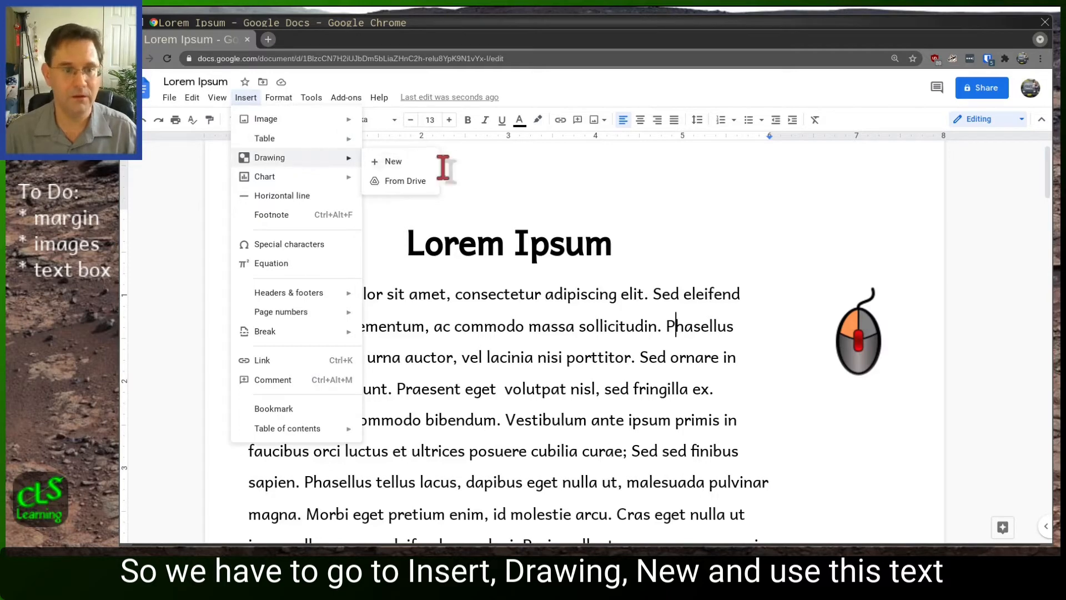
left_click(393, 162)
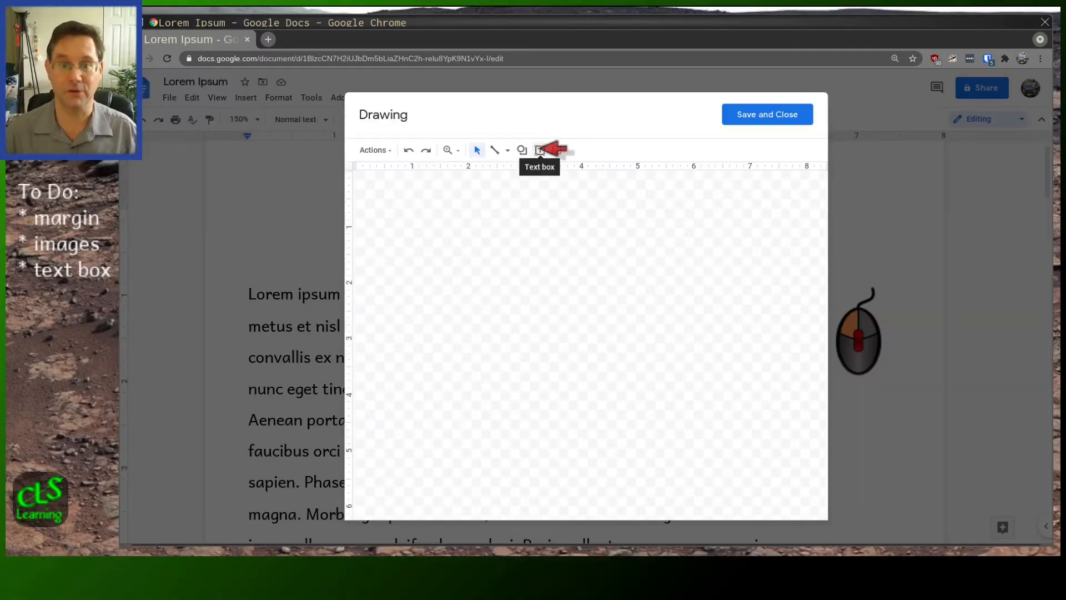
left_click(540, 150)
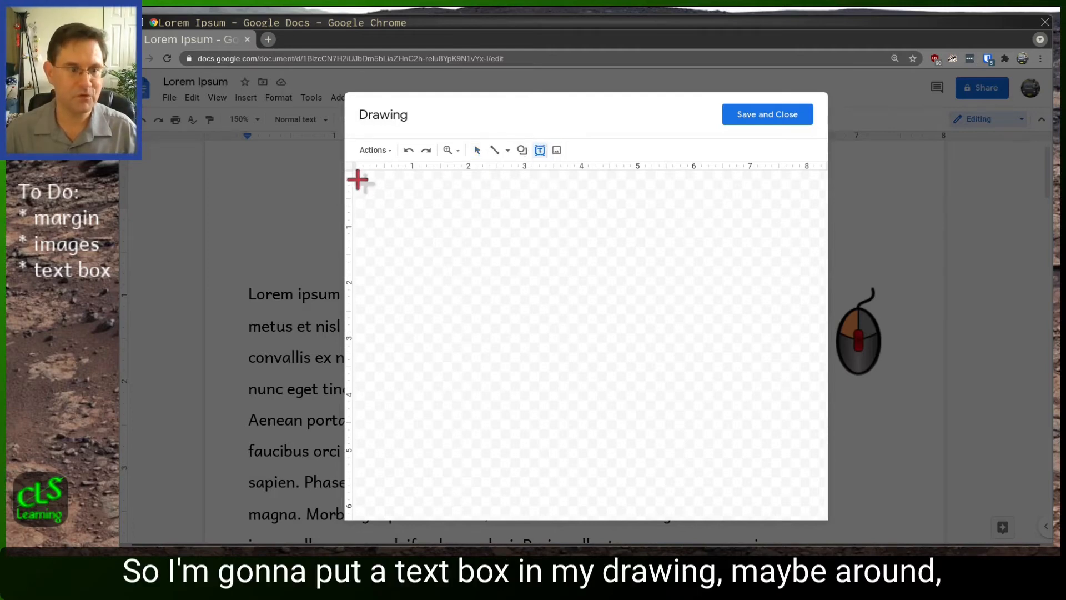
mouse_move(358, 179)
left_mouse_down()
mouse_move(426, 193)
mouse_move(440, 208)
left_mouse_up()
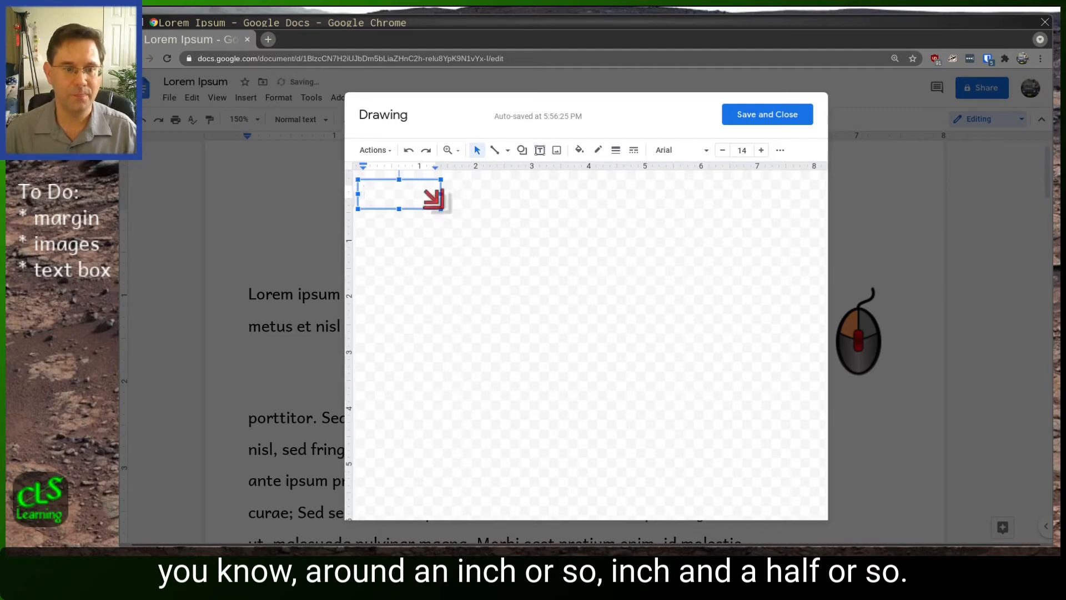
left_click_drag(441, 209, 453, 204)
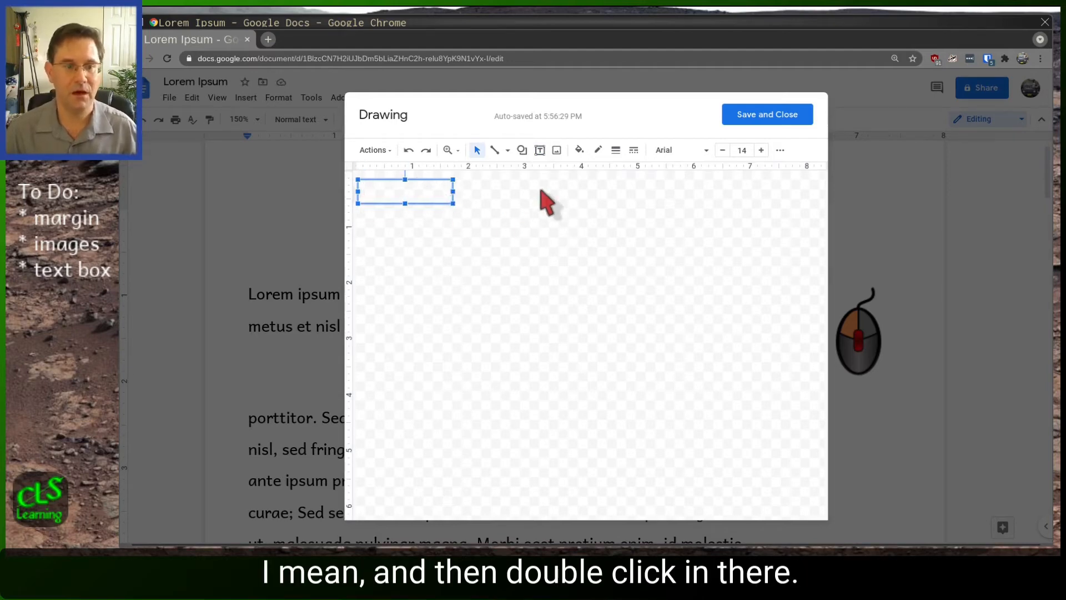
- Enter "helpful information goes here" in the text box, narrow it to about 1.3 inches, and save the drawing into the document
double_click(434, 194)
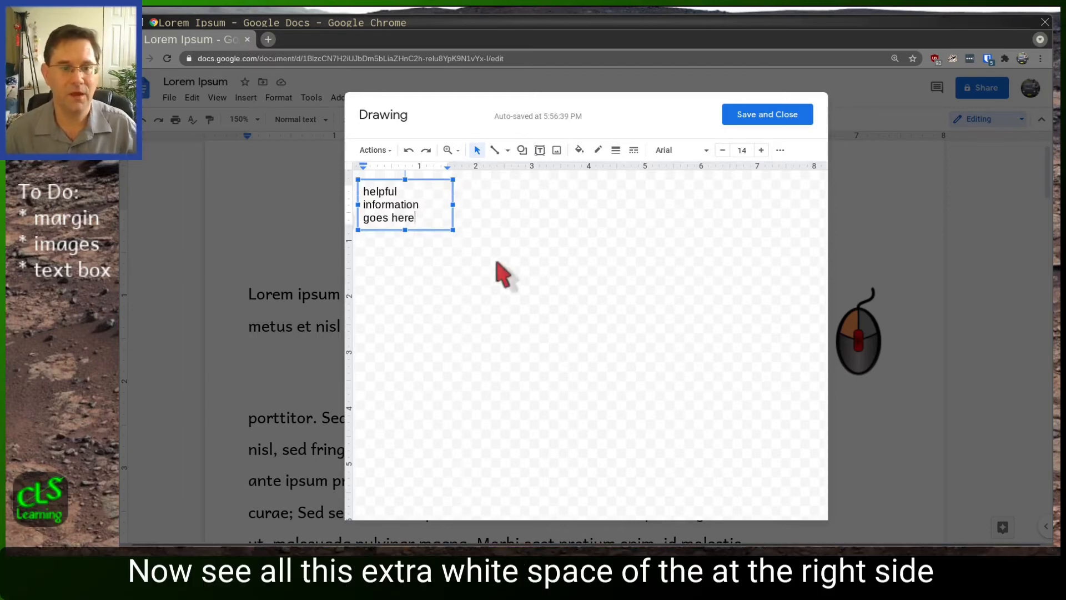
left_click(431, 219)
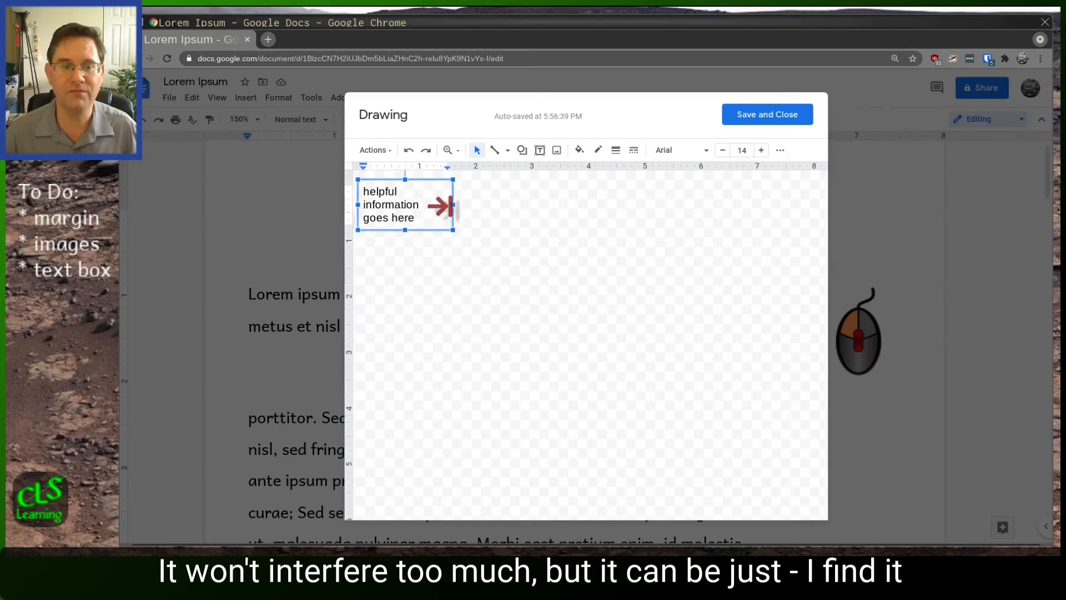
left_click_drag(452, 205, 429, 219)
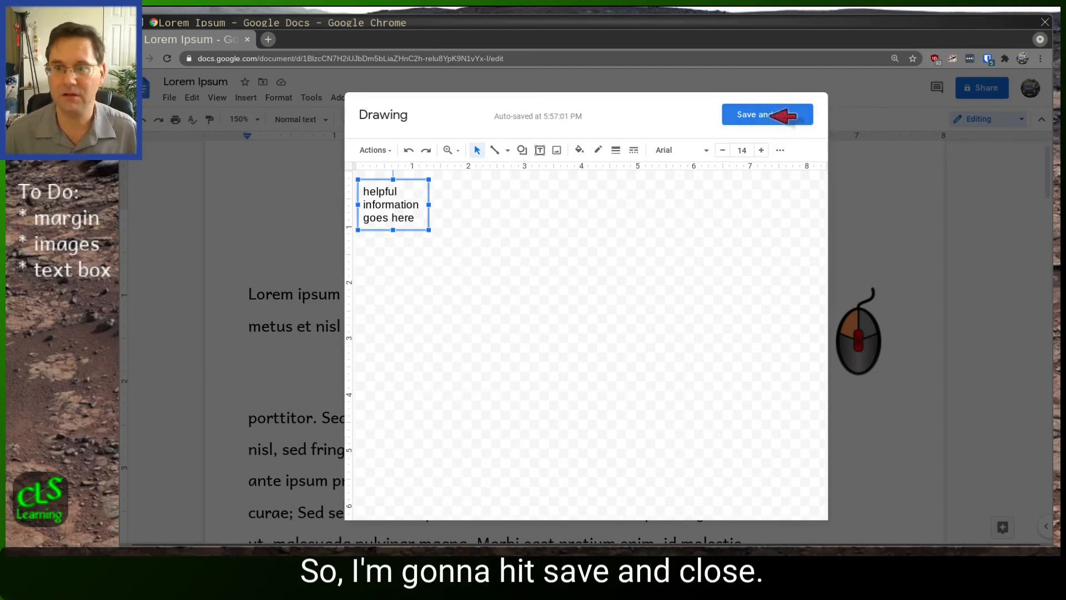
left_click(788, 117)
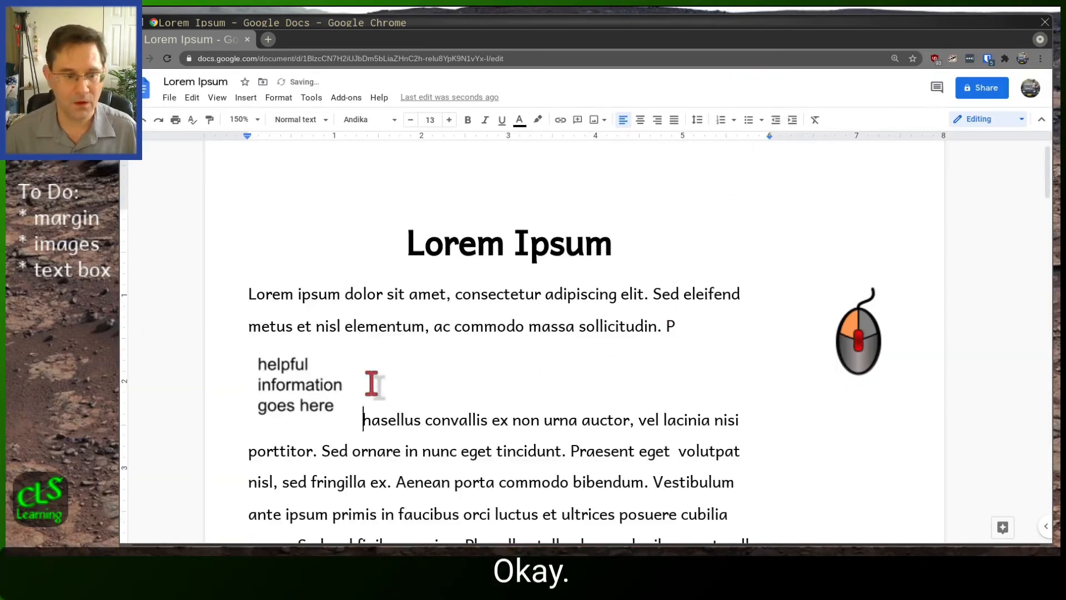
- Wrap text around the inserted text box drawing and move it into the wide right page margin just below the mouse picture
left_click(286, 391)
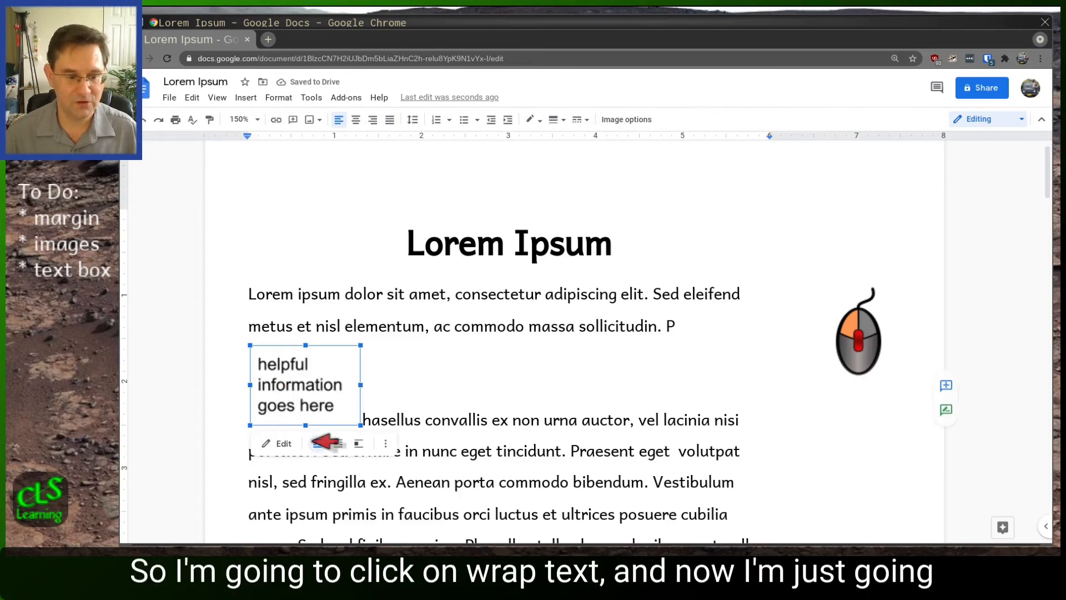
left_click(337, 442)
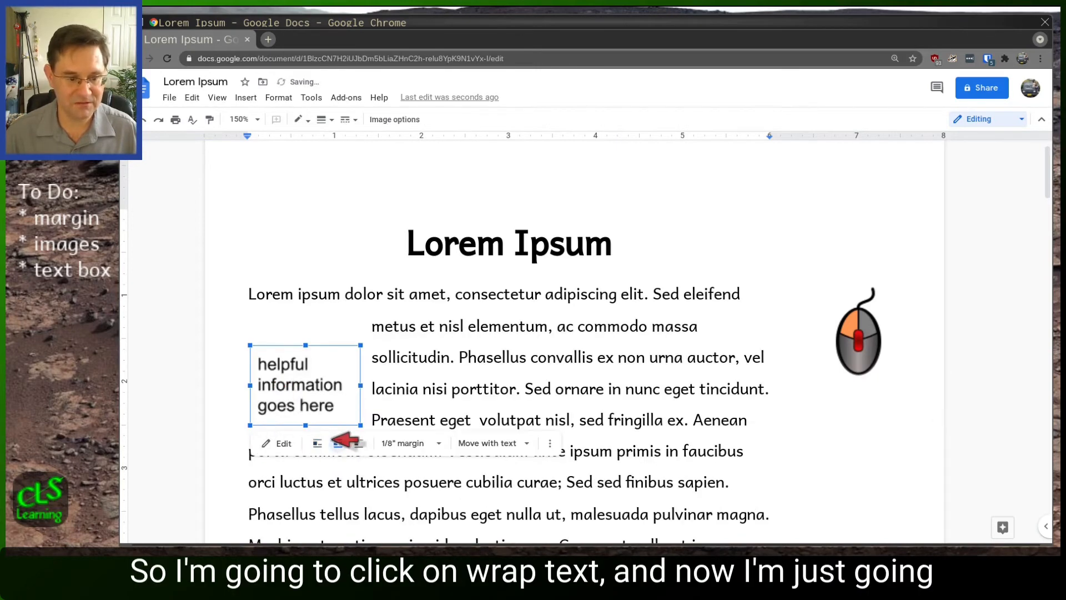
mouse_move(289, 378)
left_mouse_down()
mouse_move(449, 371)
mouse_move(700, 388)
mouse_move(868, 428)
left_mouse_up()
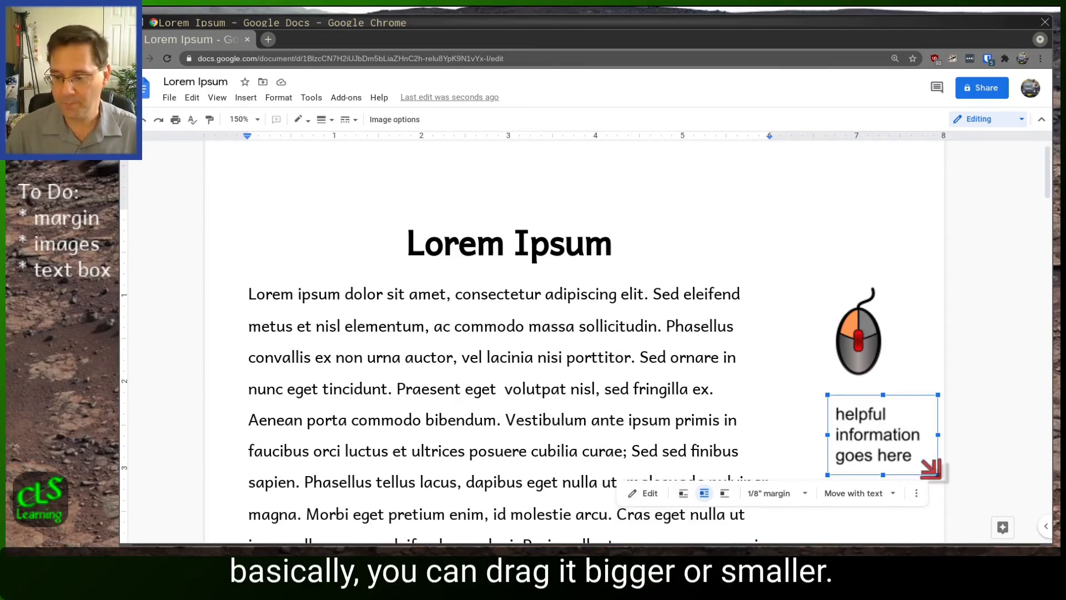
- Scale the text box drawing below the mouse picture down proportionally to about 1 inch wide
left_click_drag(937, 475, 916, 457)
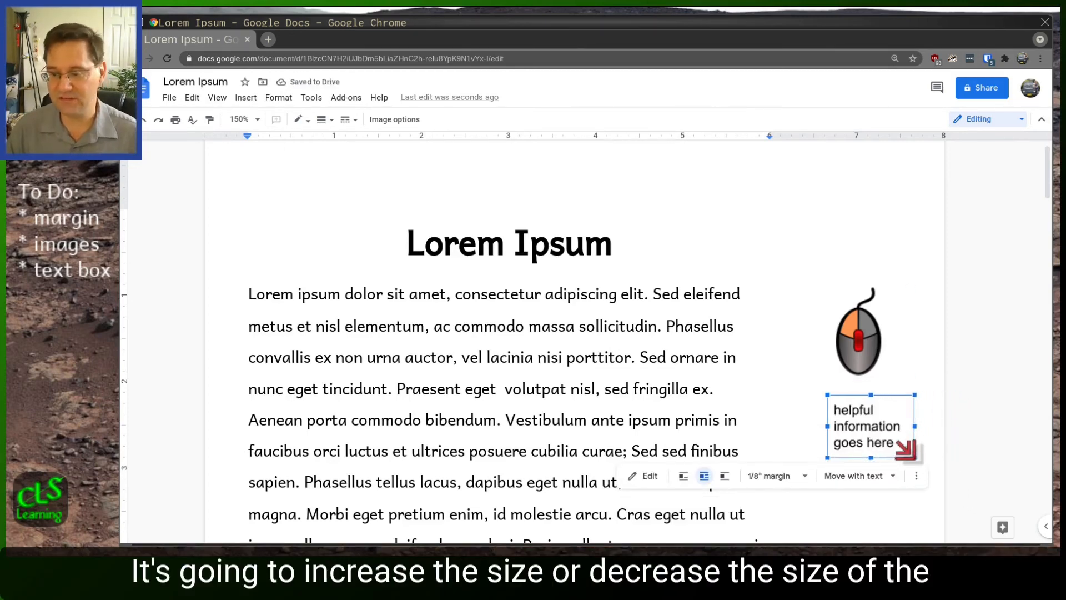
left_click_drag(914, 458, 931, 482)
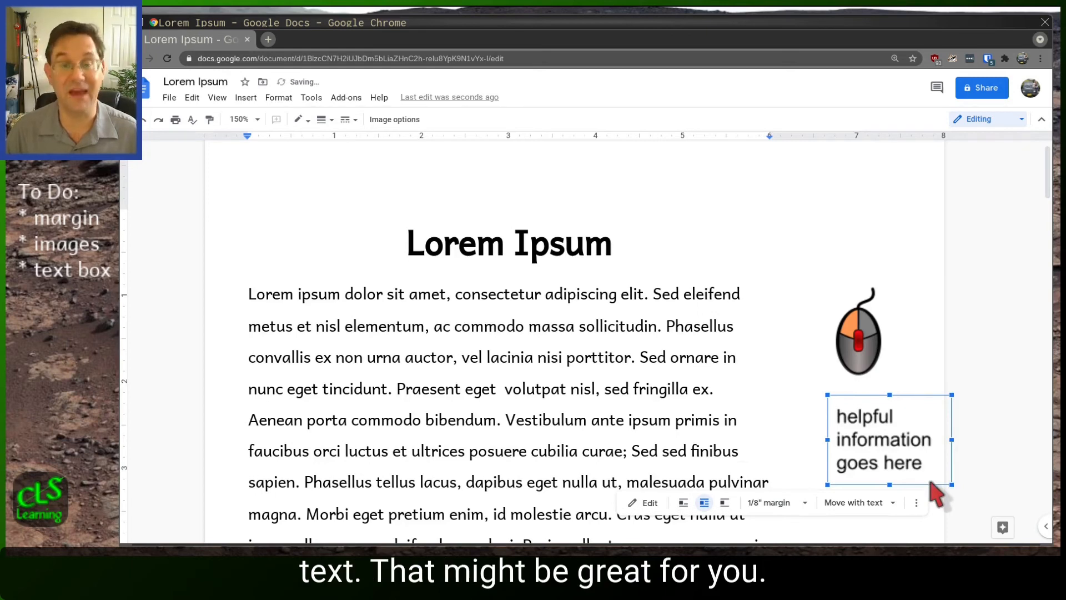
left_click_drag(950, 484, 907, 451)
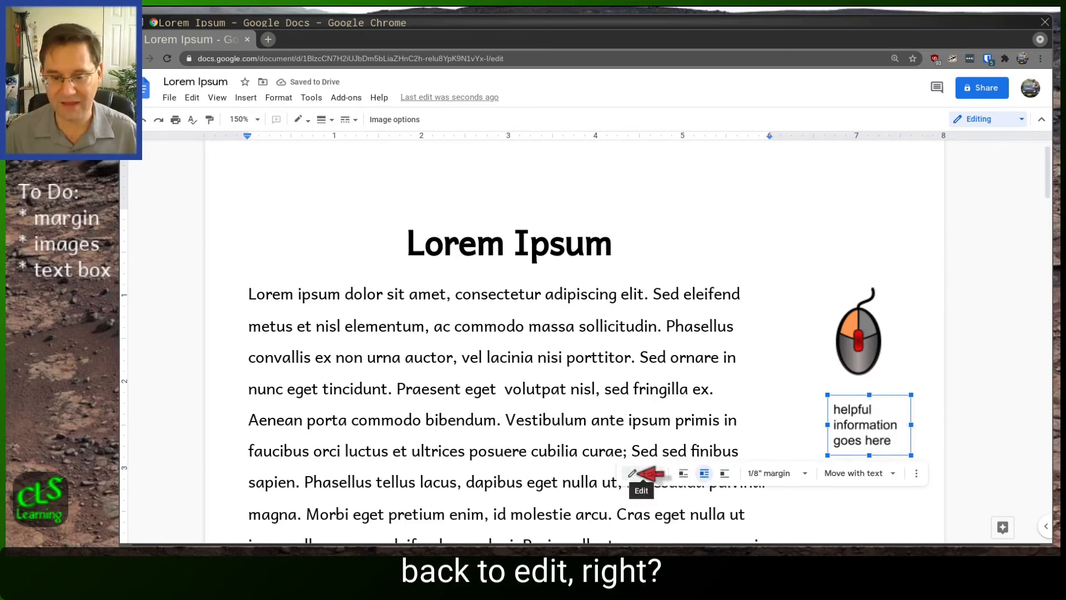
- Edit the margin drawing to set all of its text in bold Andika, and save it back to the document
left_click(646, 475)
left_click(404, 217)
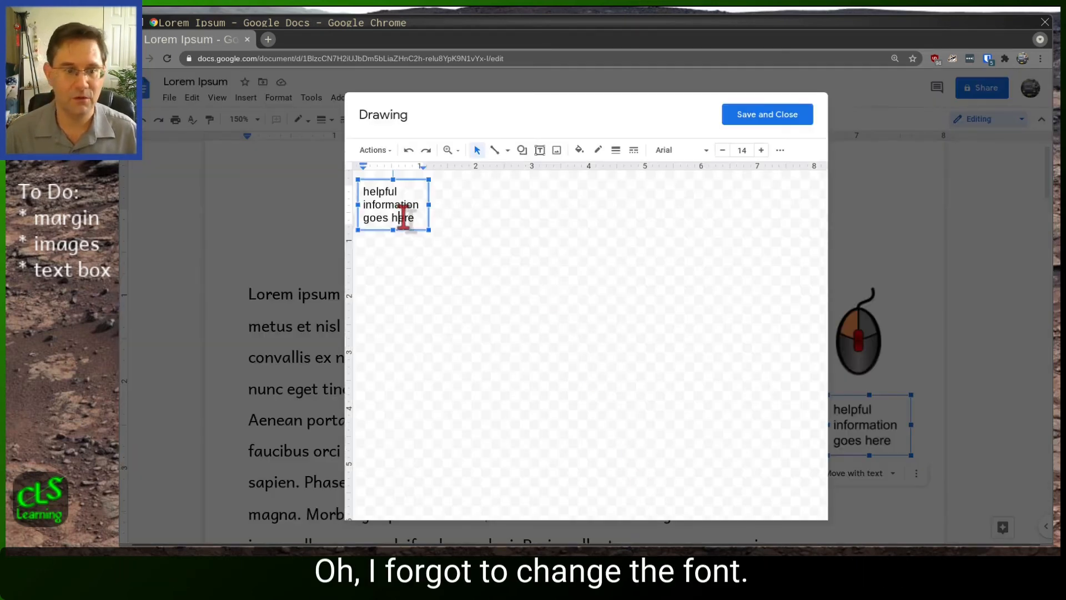
left_click_drag(414, 218, 361, 184)
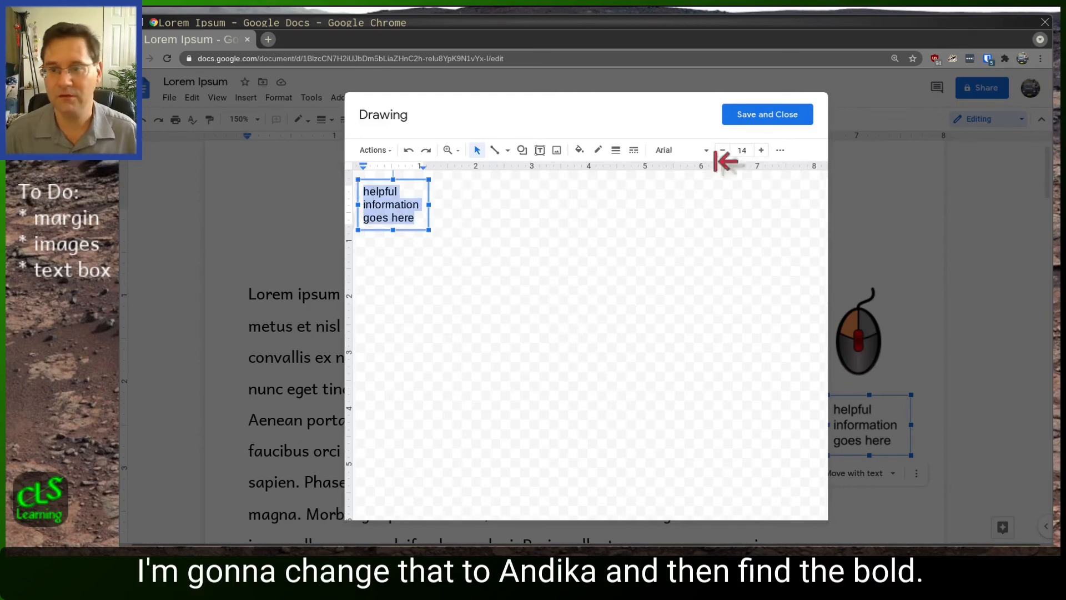
left_click(693, 156)
left_click(691, 215)
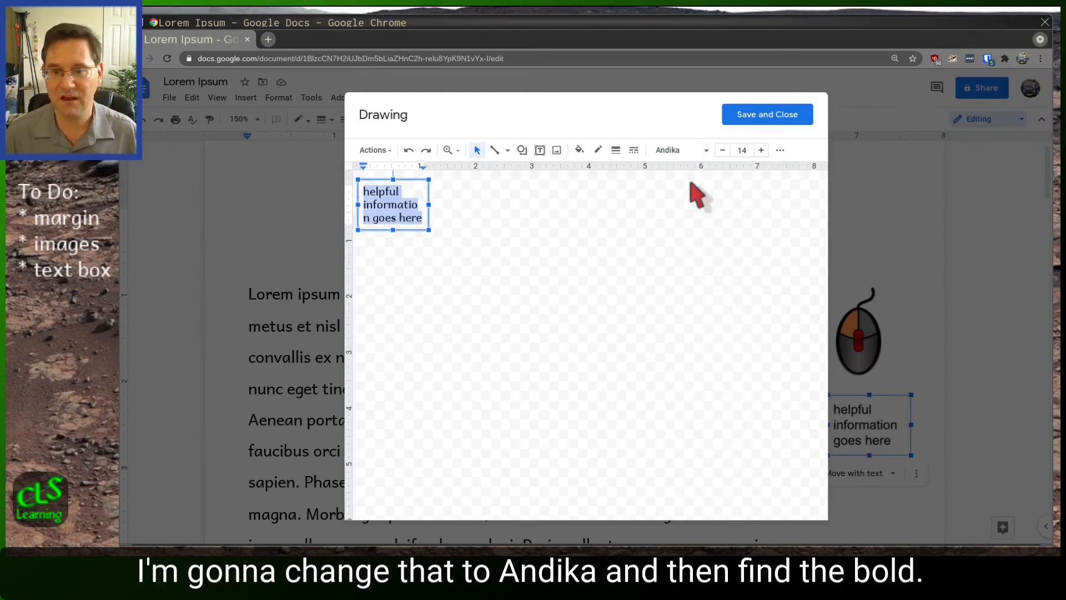
left_click(780, 150)
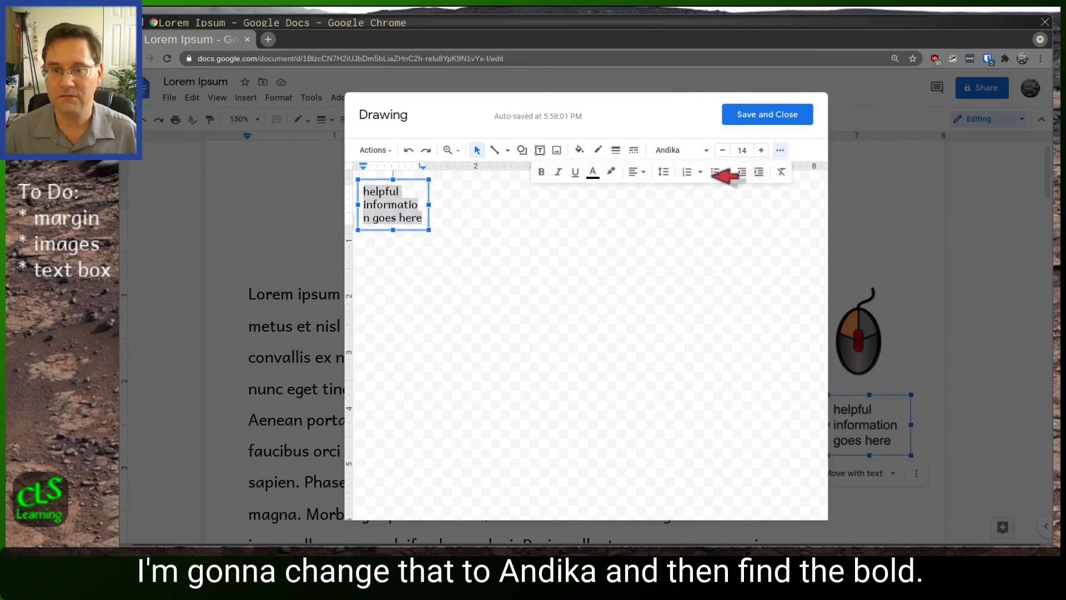
left_click(542, 173)
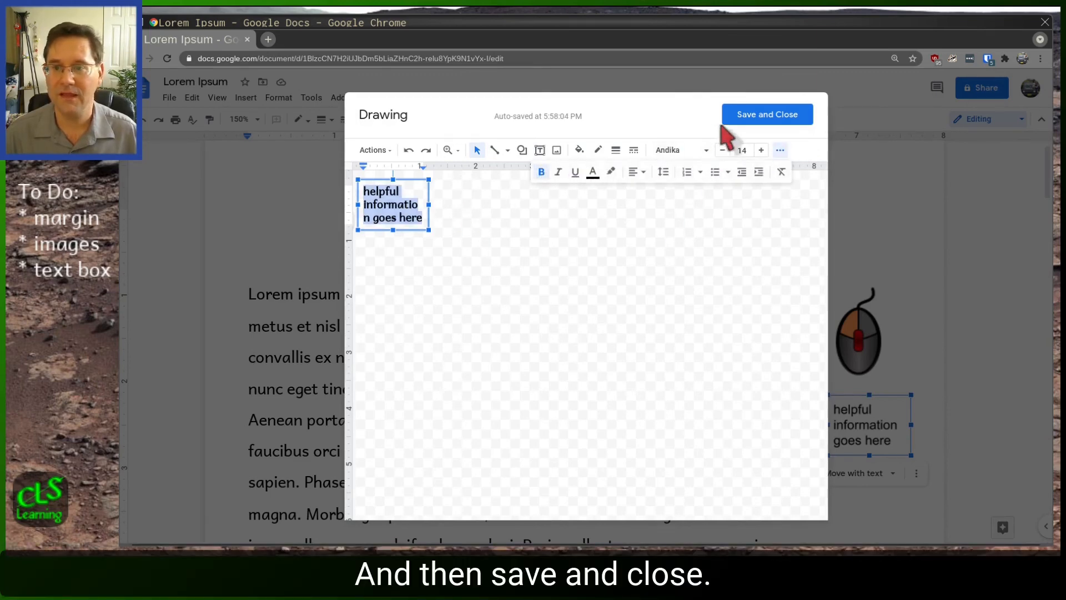
left_click(744, 114)
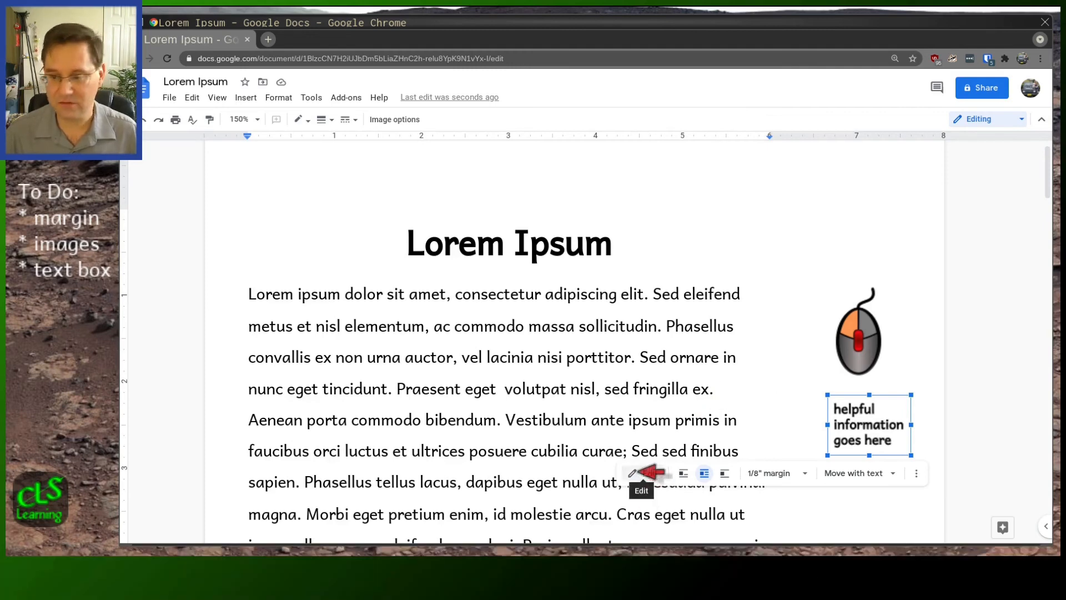
left_click(721, 413)
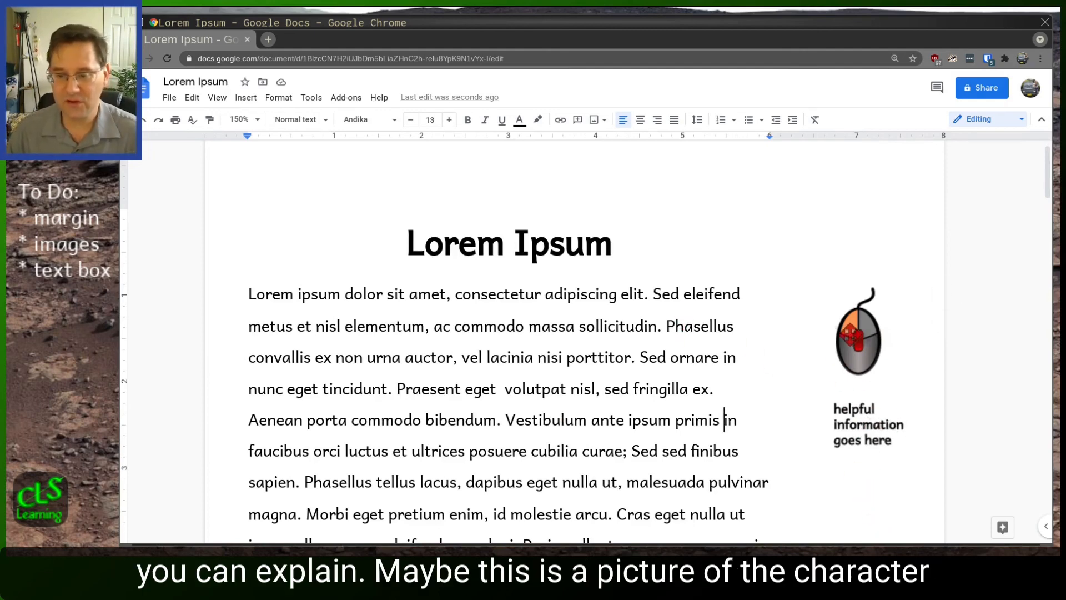
left_click(857, 346)
left_click_drag(455, 296, 584, 305)
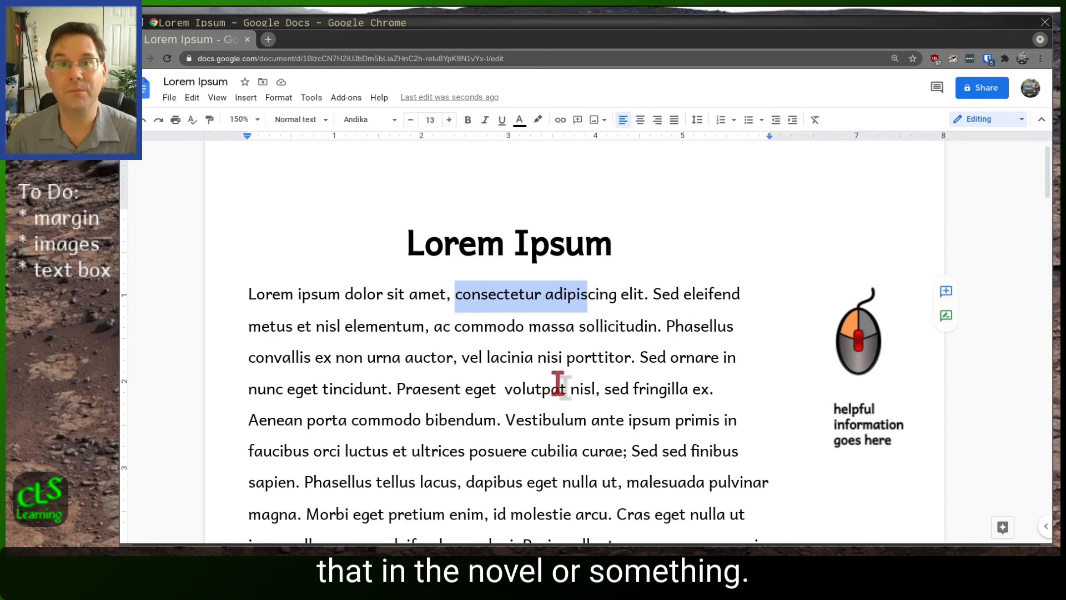
left_click(864, 427)
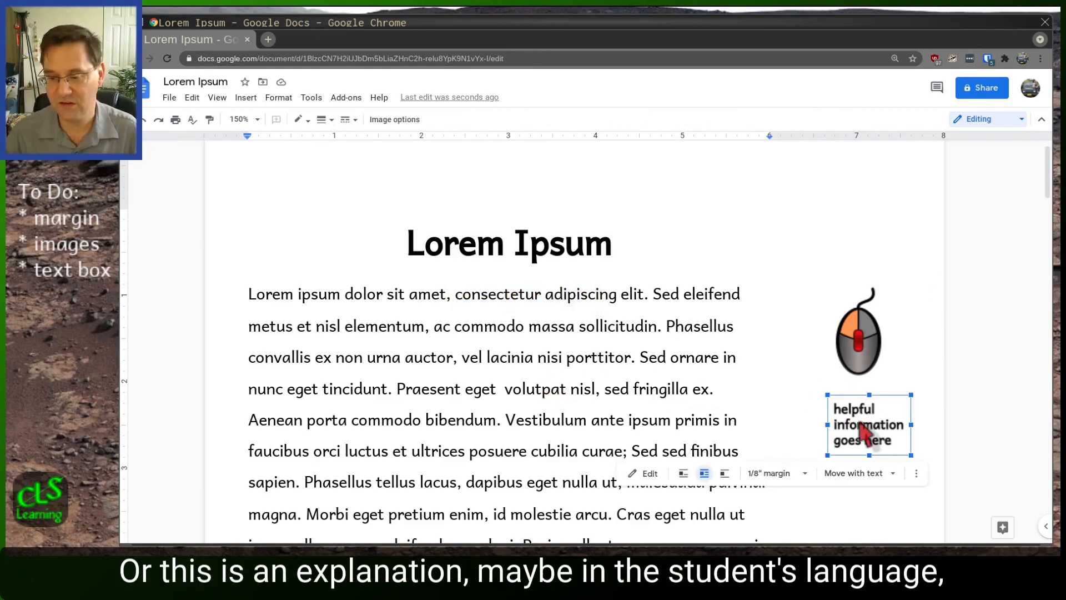
left_click_drag(506, 424, 587, 425)
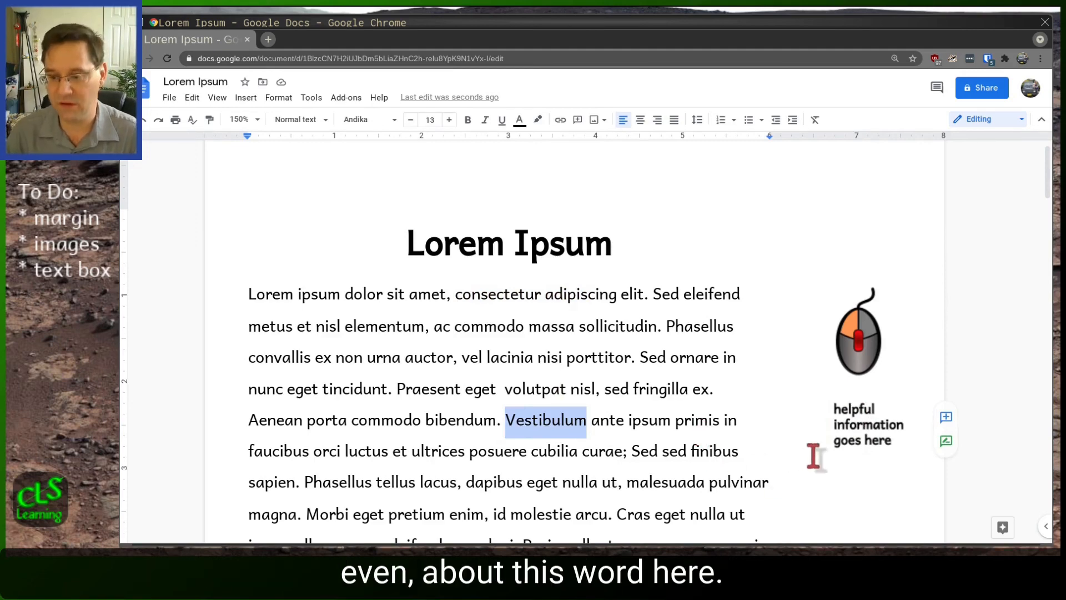
left_click(543, 420)
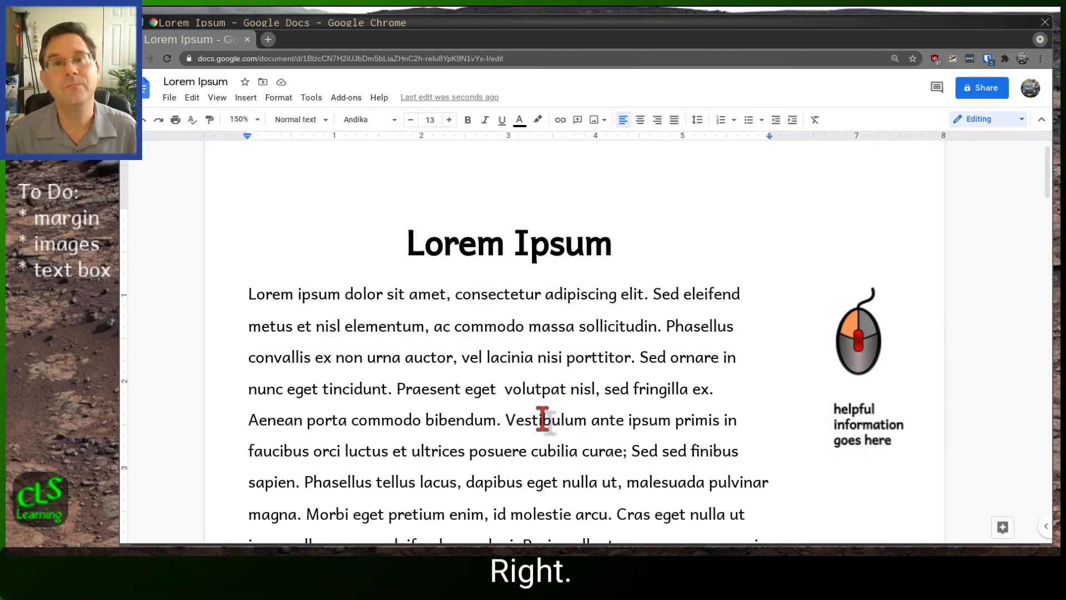